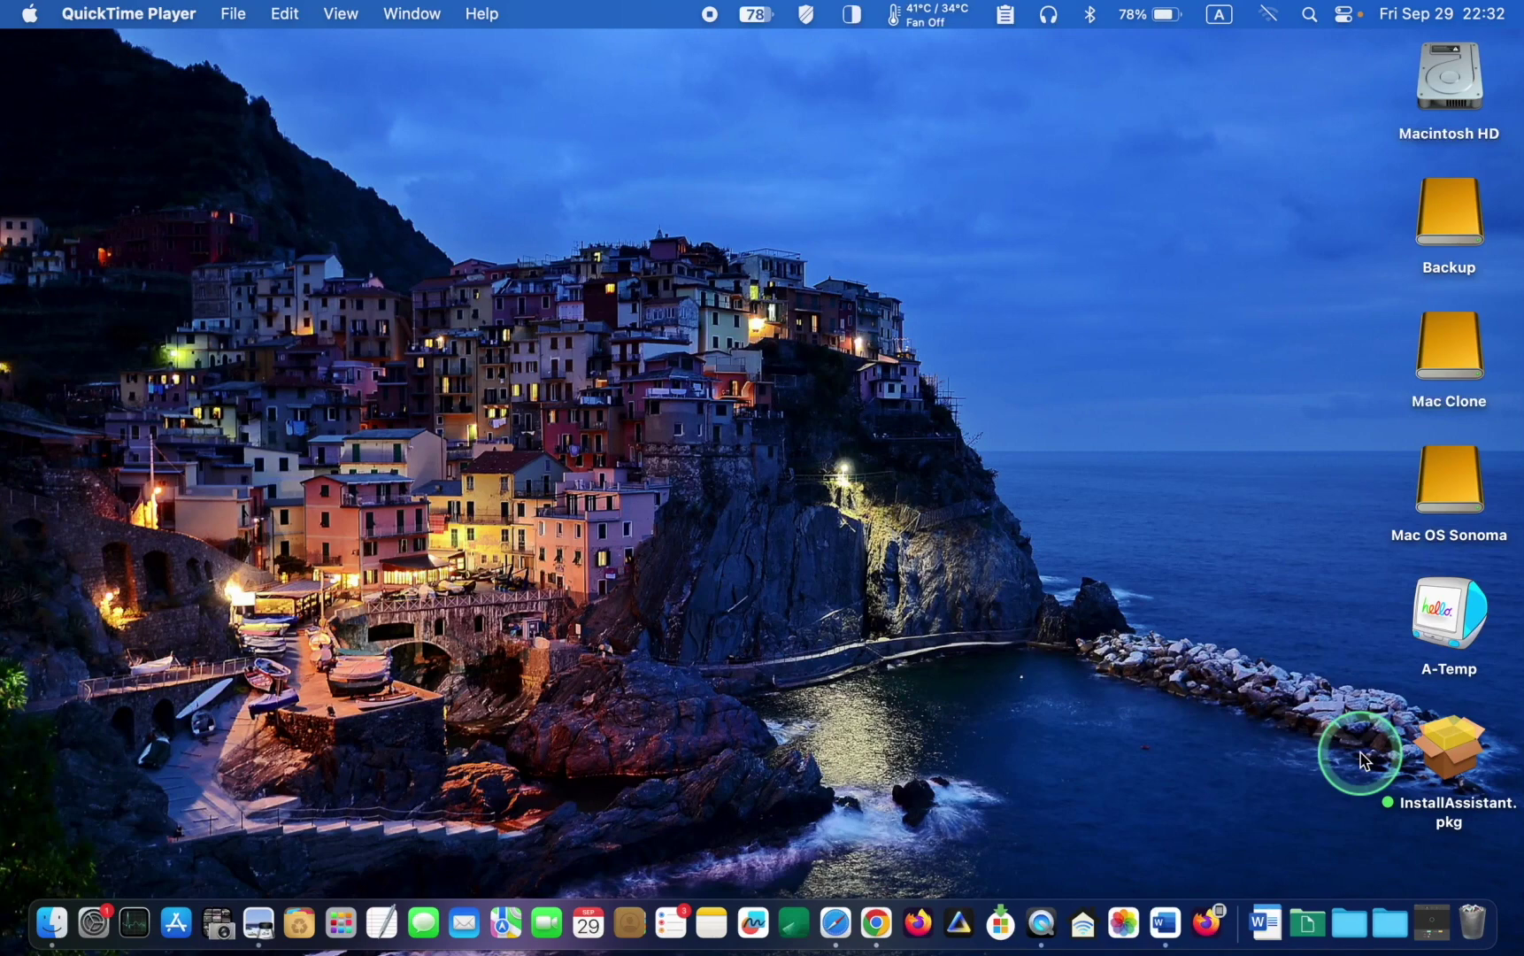
Open the InstallAssistant package and move past the Introduction page
double_click(1448, 751)
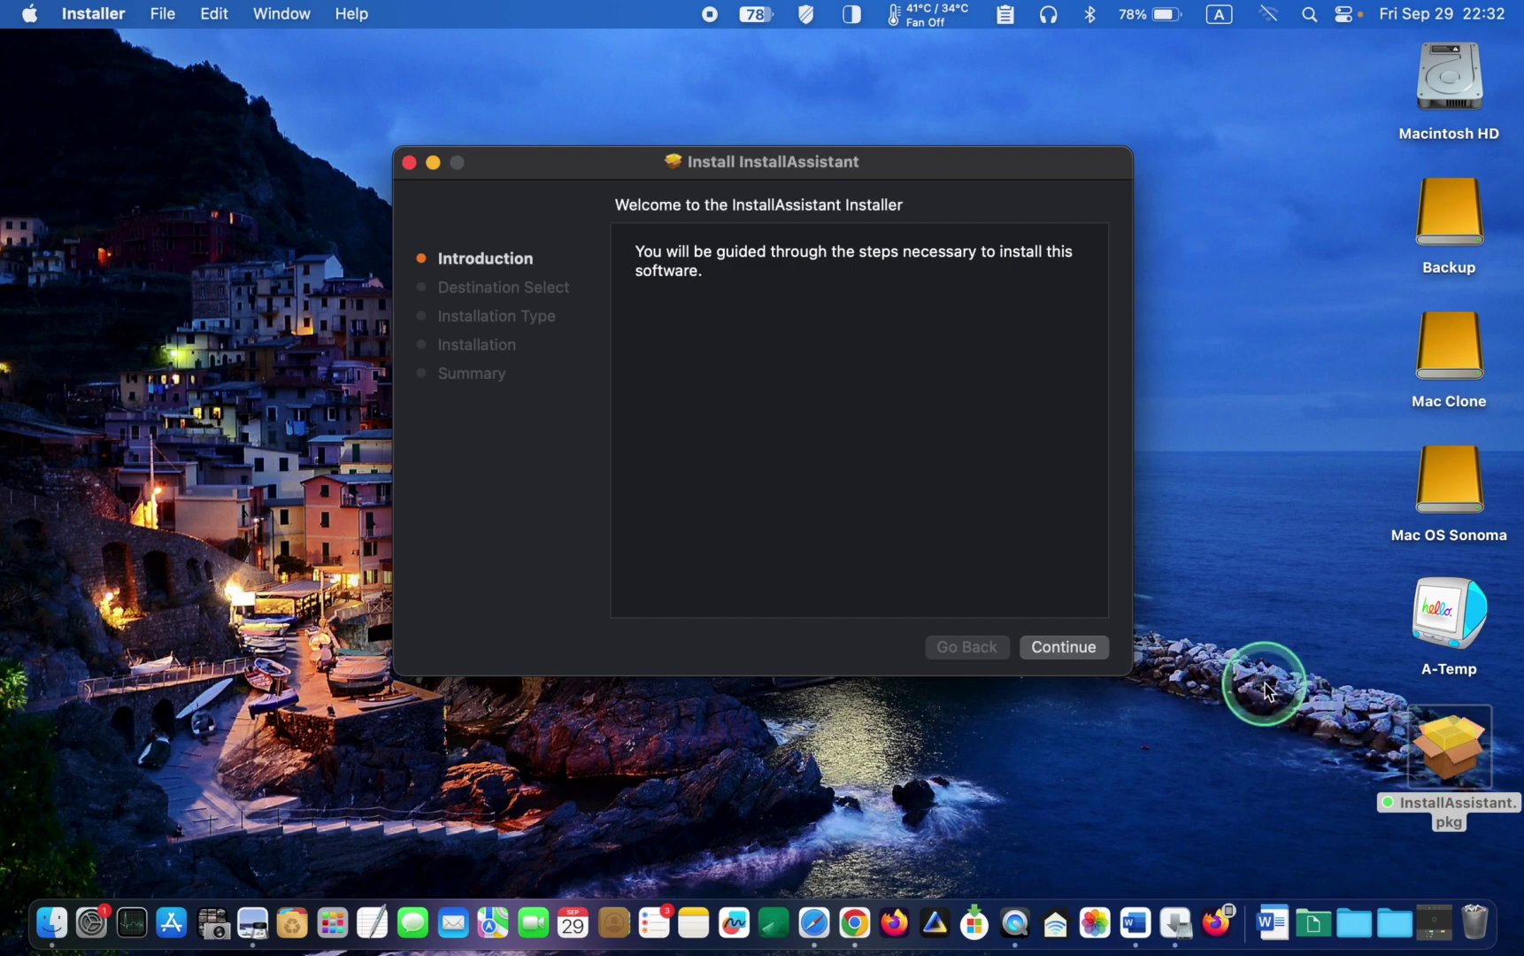
left_click(1063, 646)
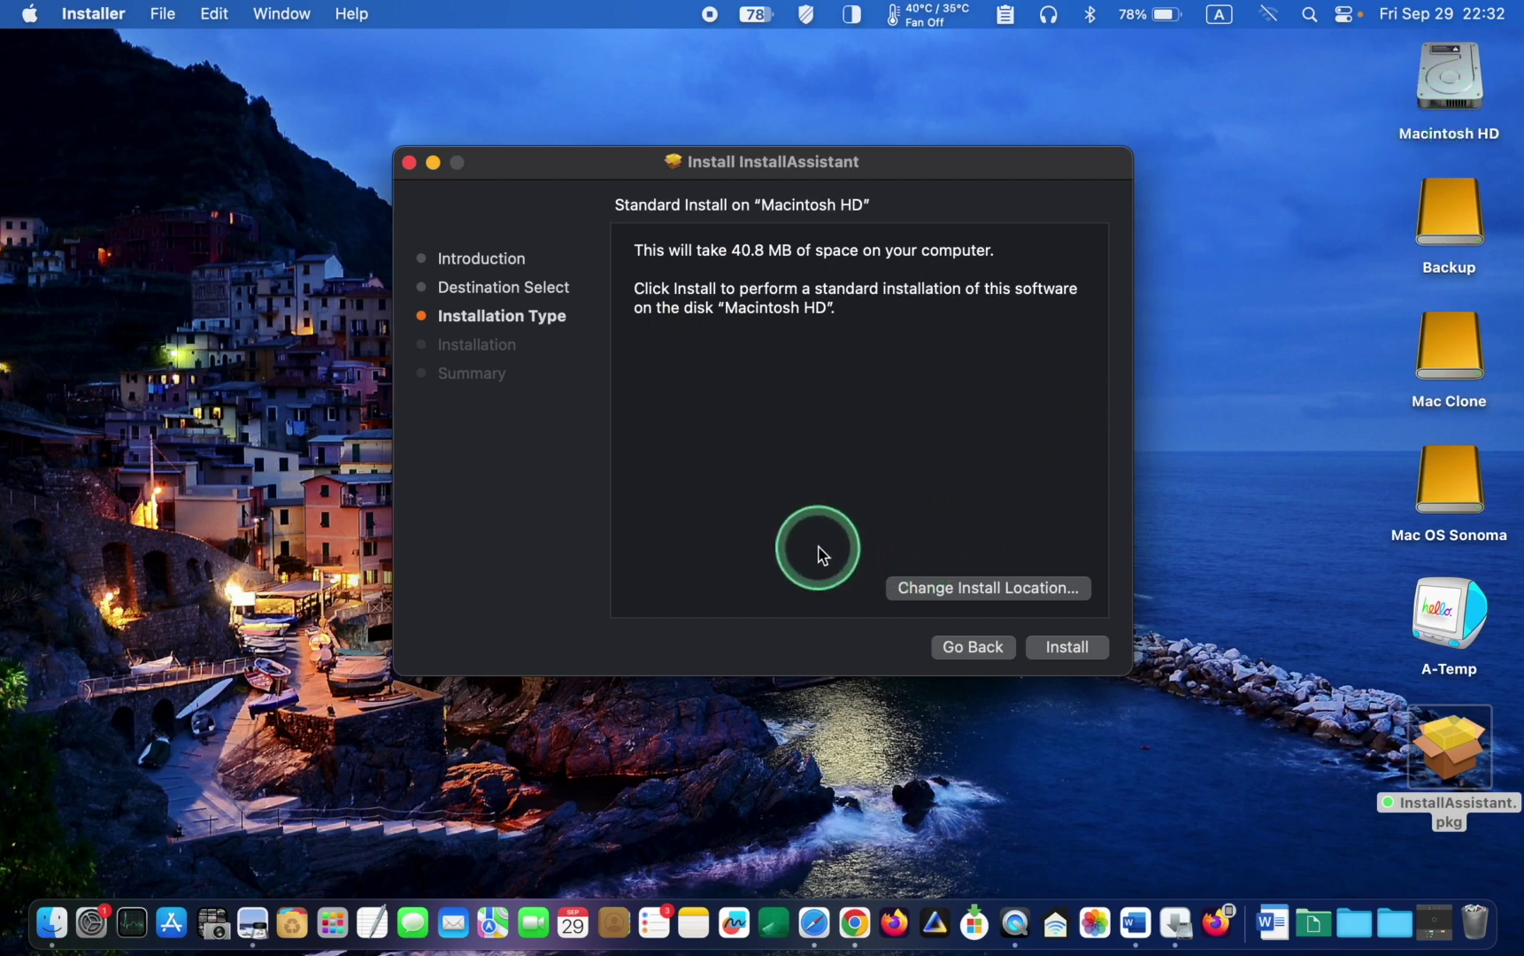
Change the install location to the Mac OS Sonoma disk and start installing
left_click(966, 588)
left_click_drag(1100, 347, 1097, 419)
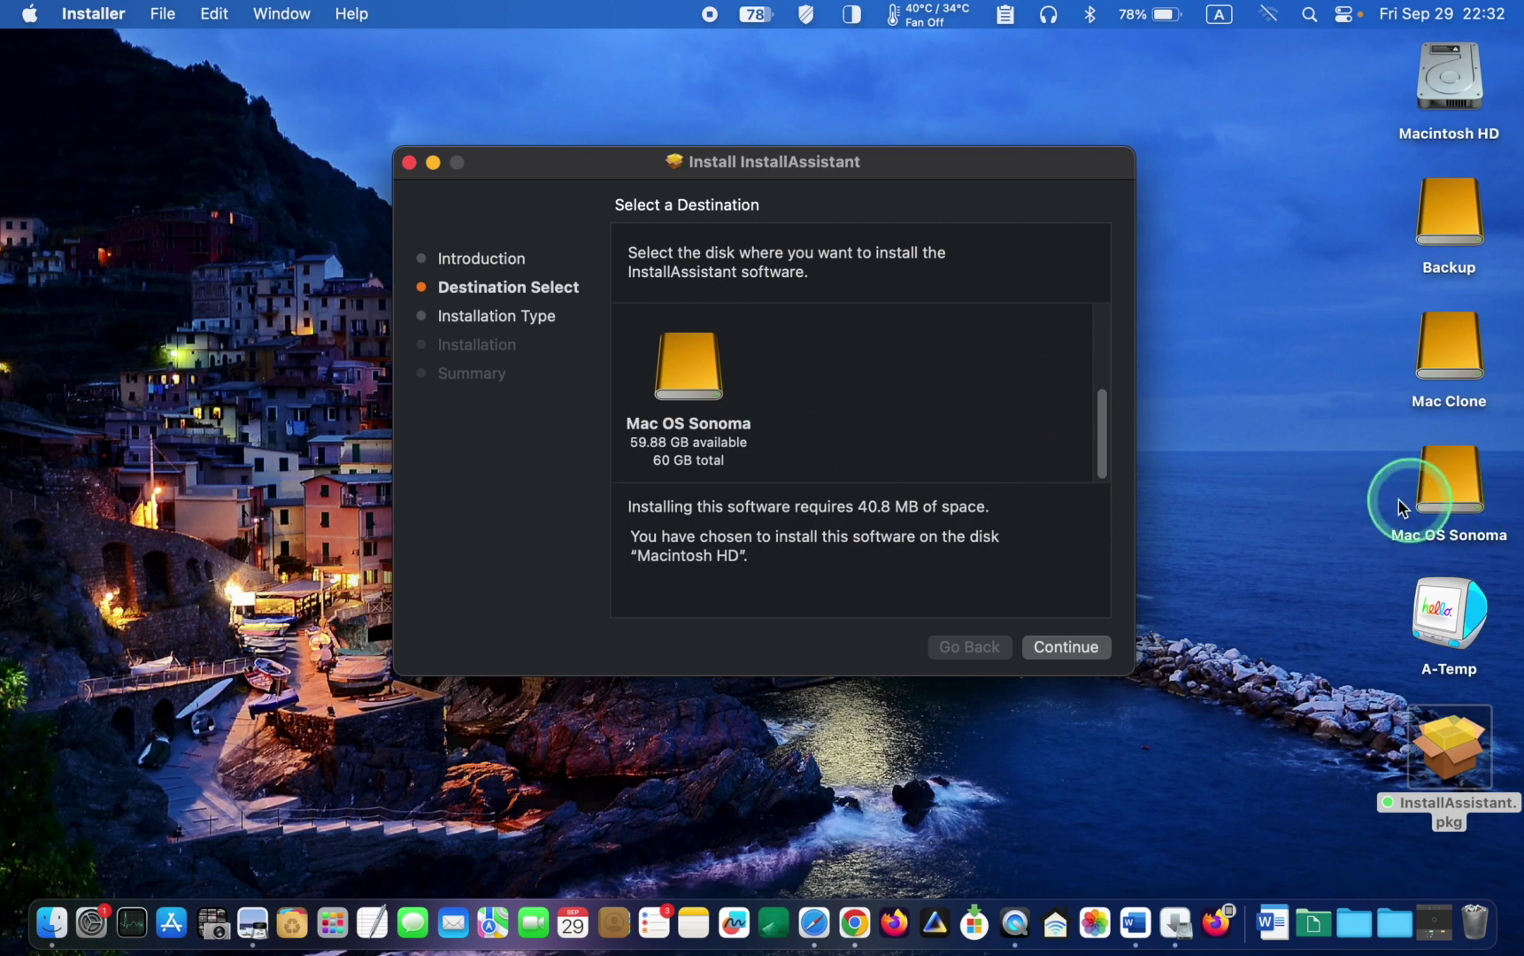
left_click(692, 375)
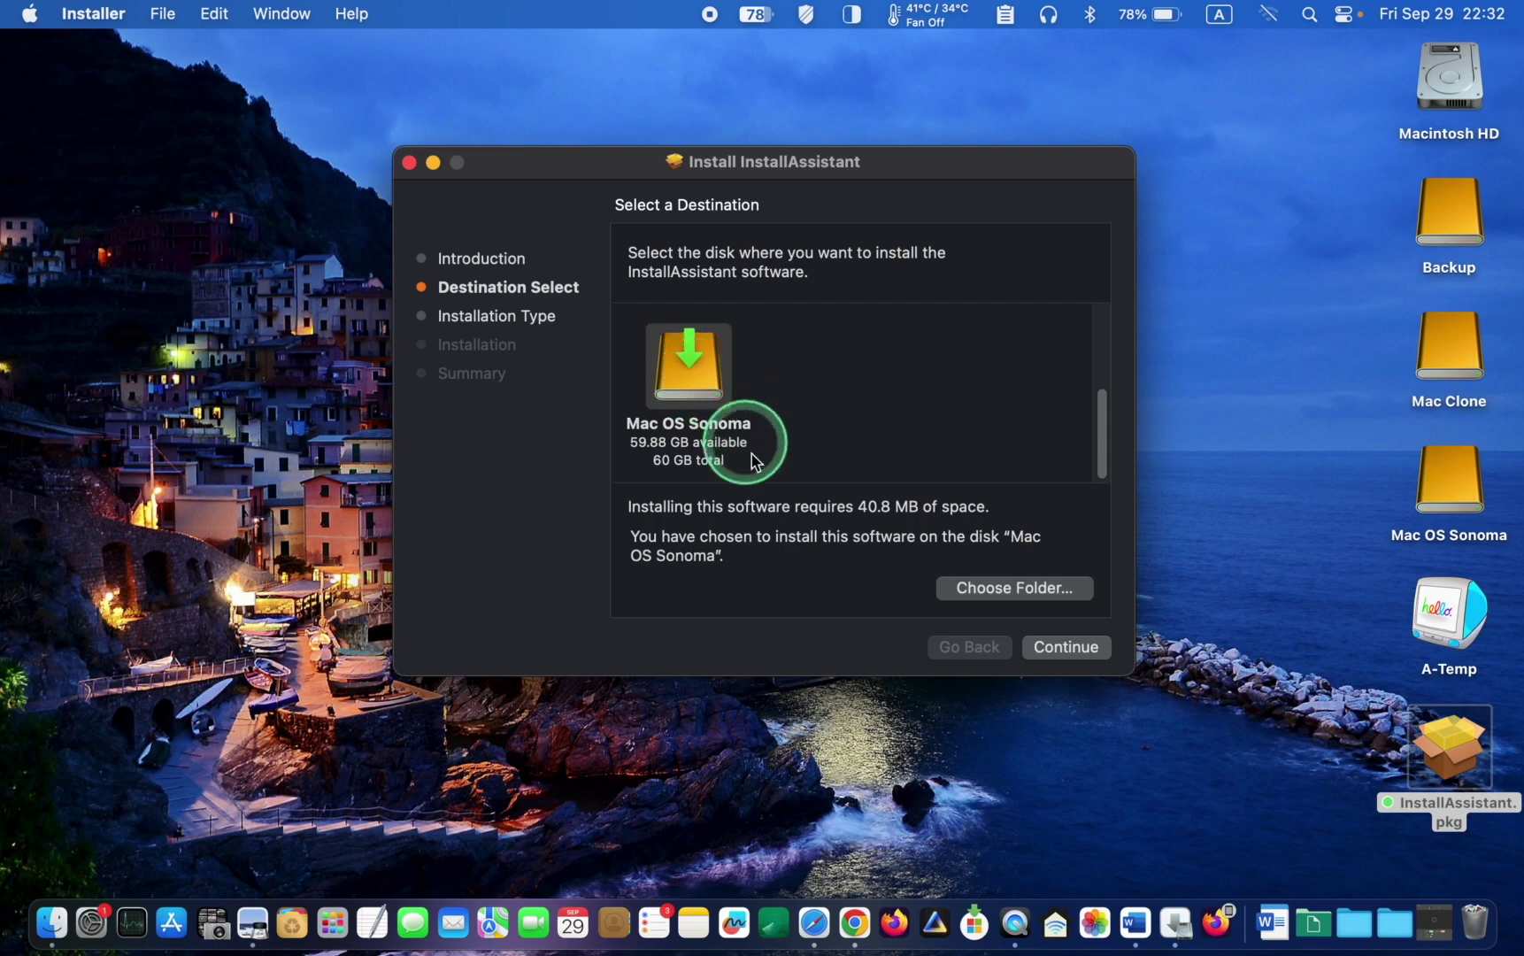
left_click(1066, 647)
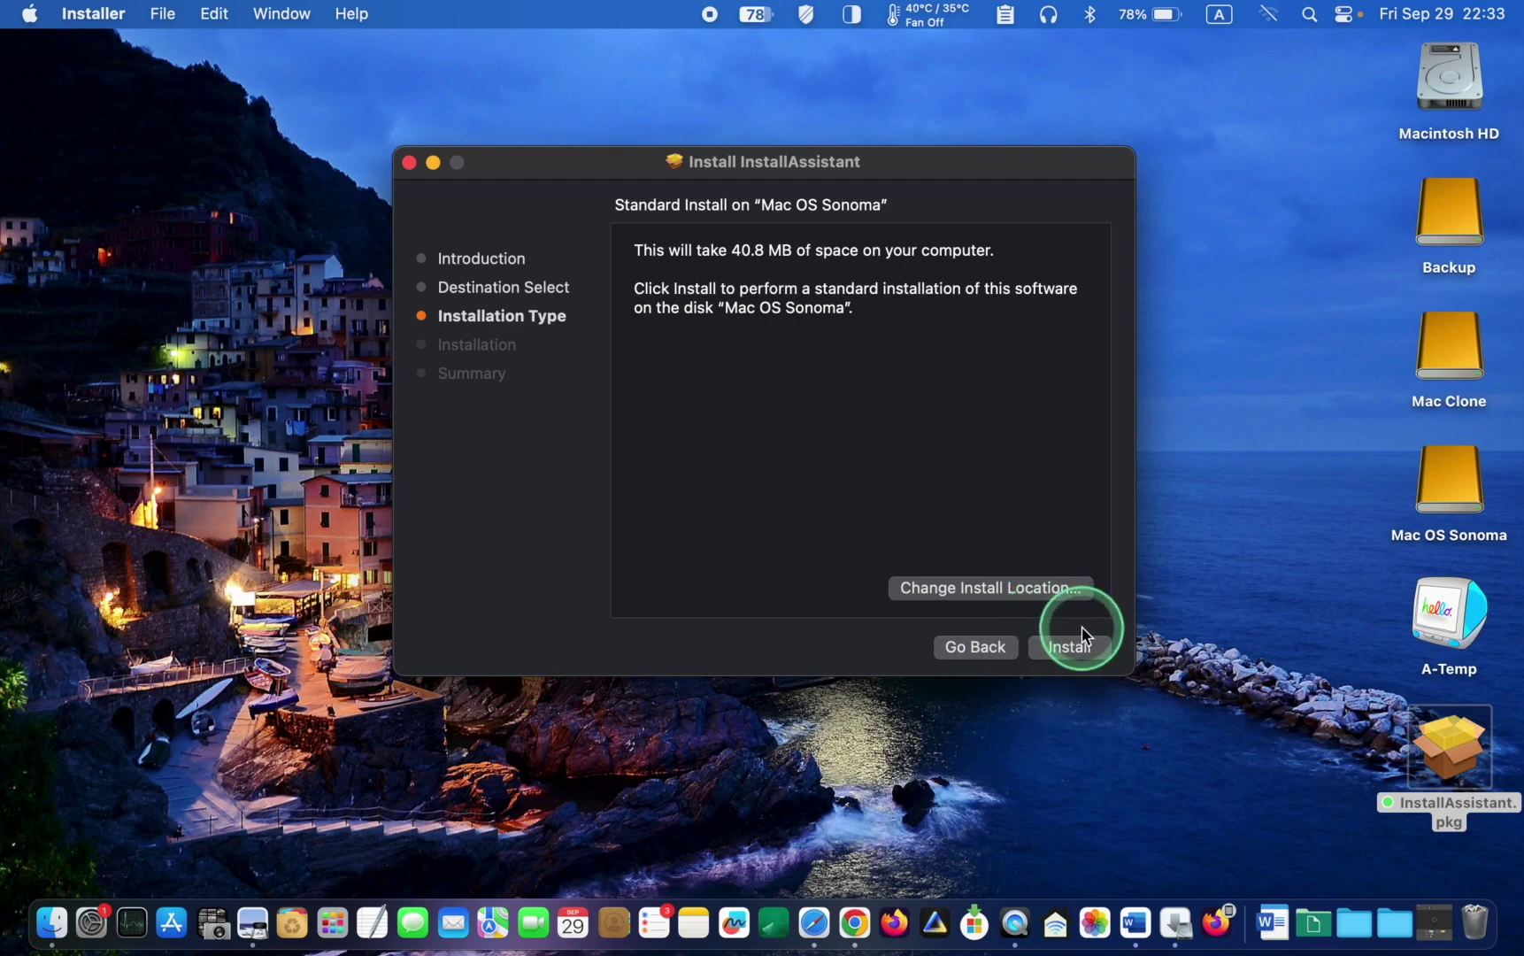
left_click(1070, 647)
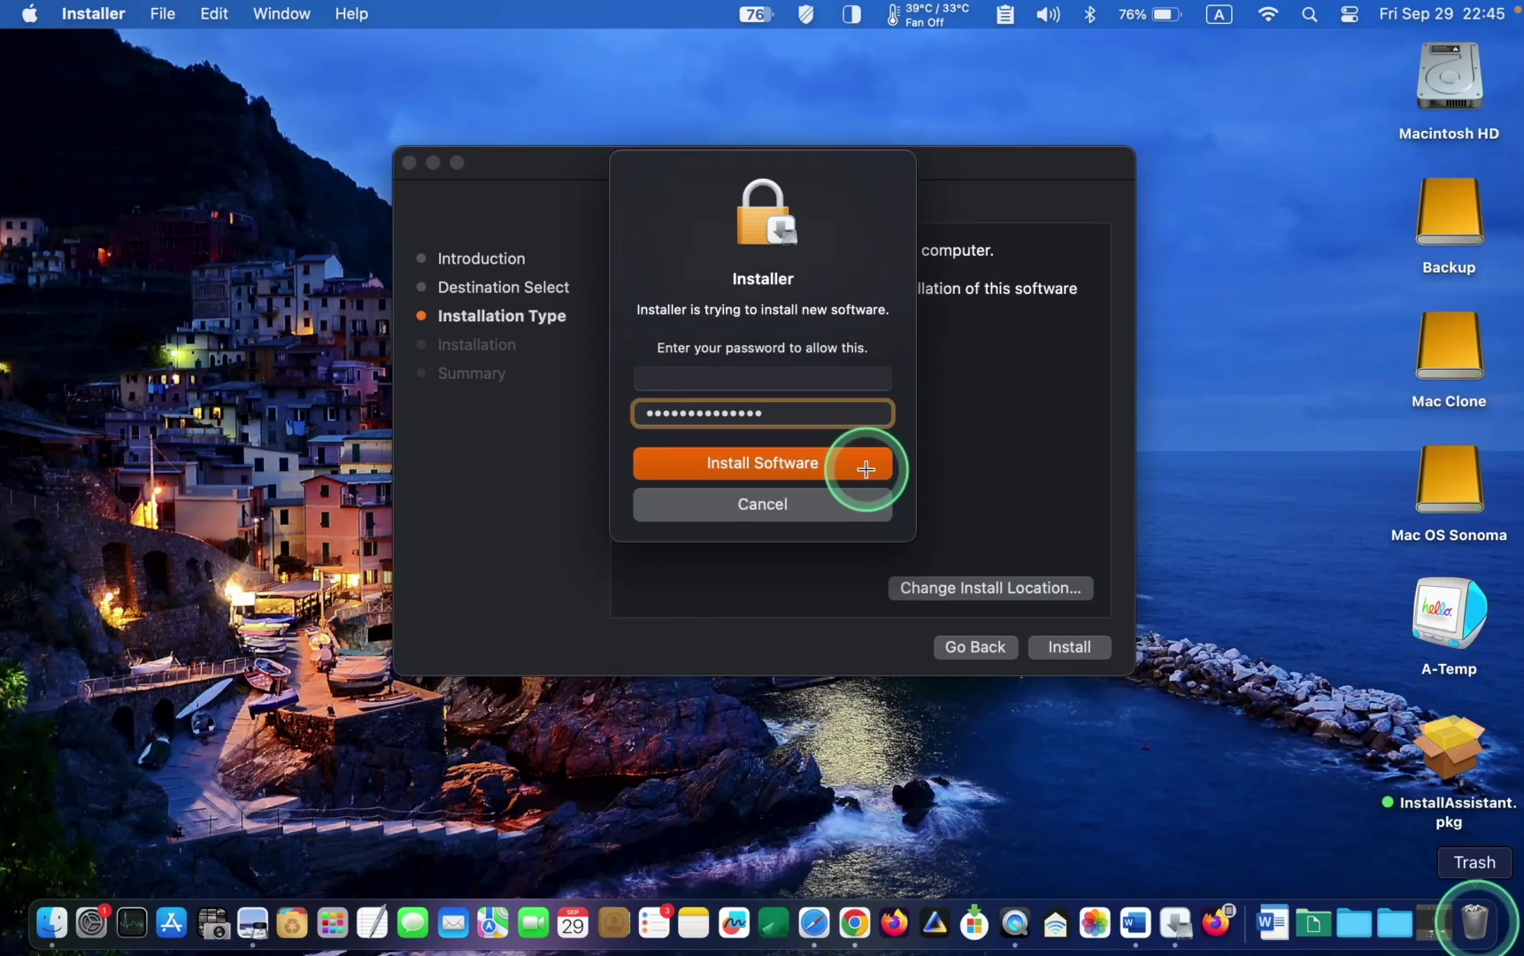
Authorize the install, allow removable-volume access, and open Mac OS Sonoma's Applications folder
left_click(839, 465)
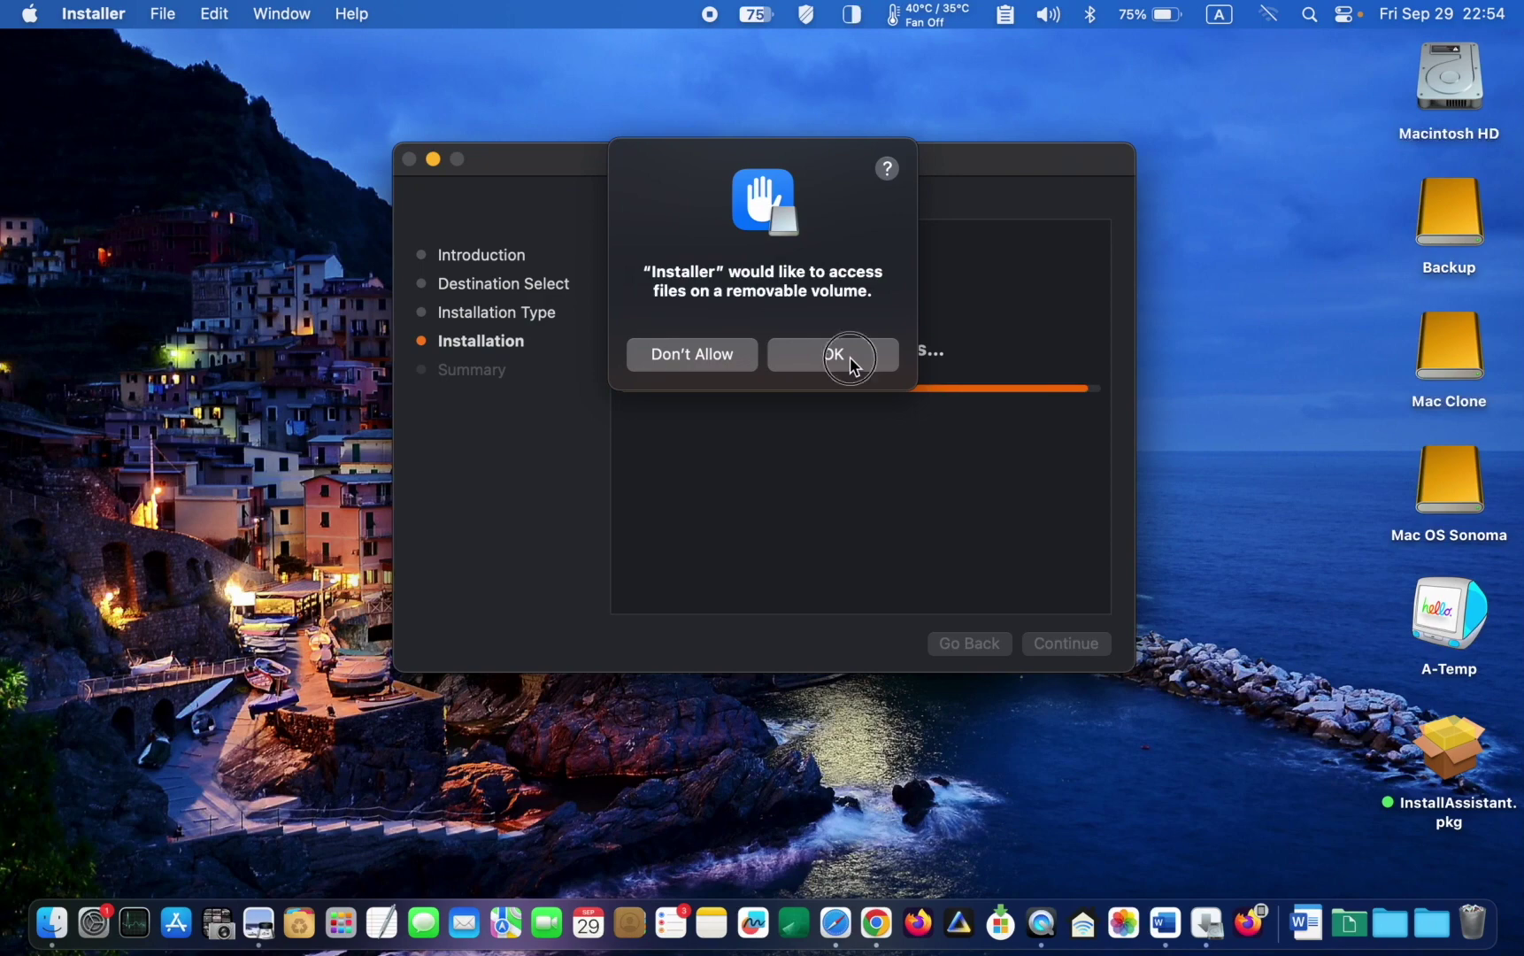
left_click(850, 358)
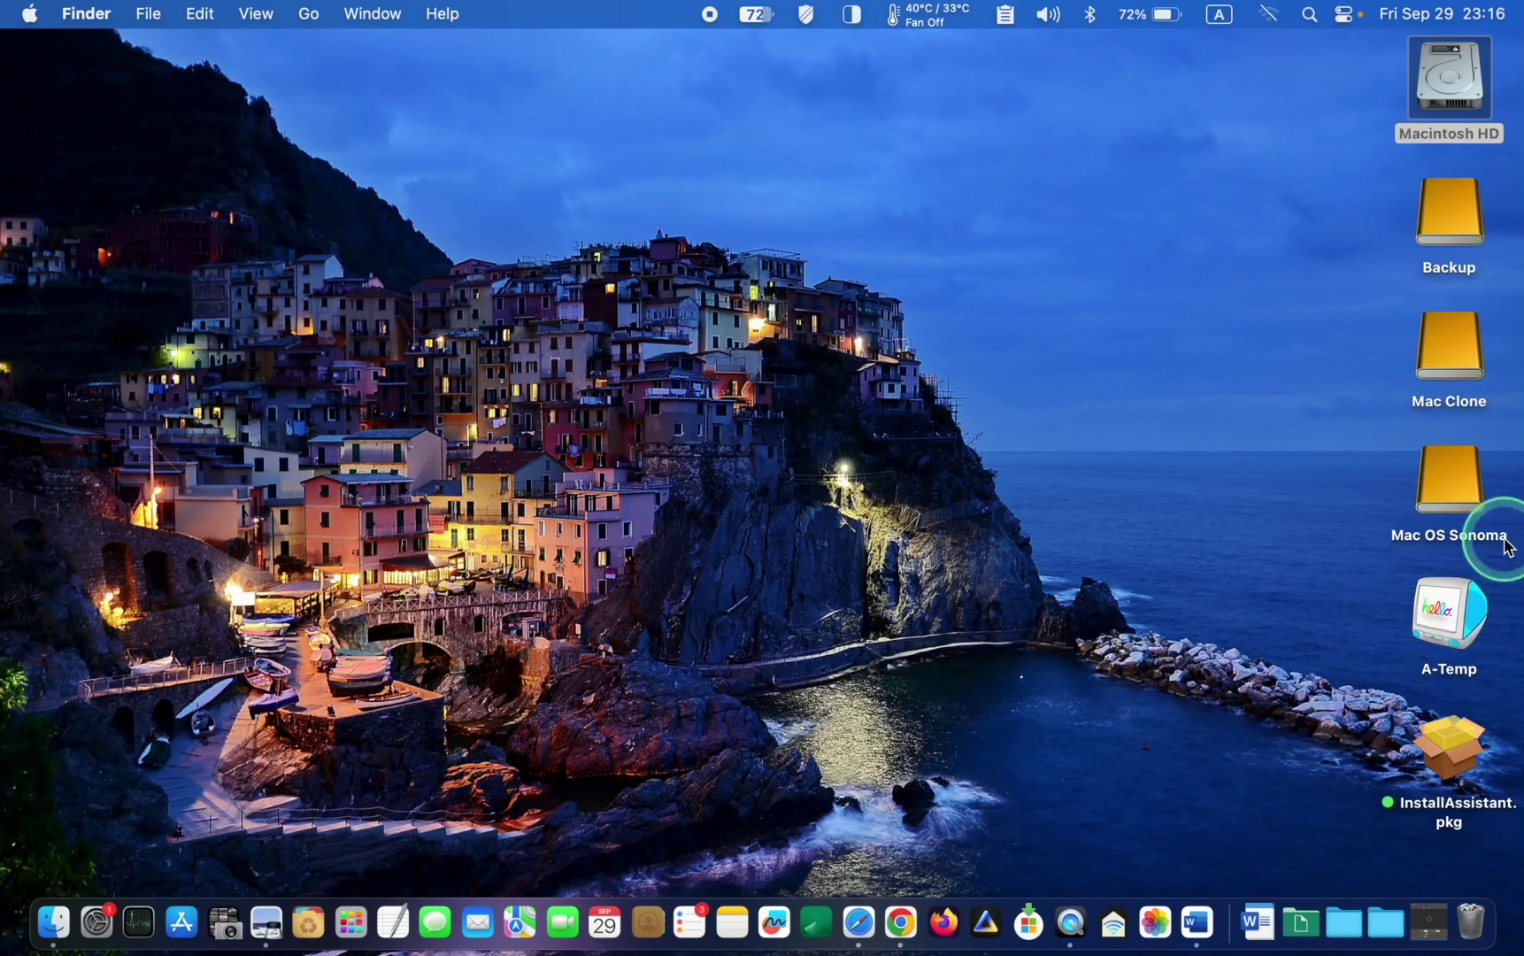
left_click(1451, 489)
double_click(1456, 498)
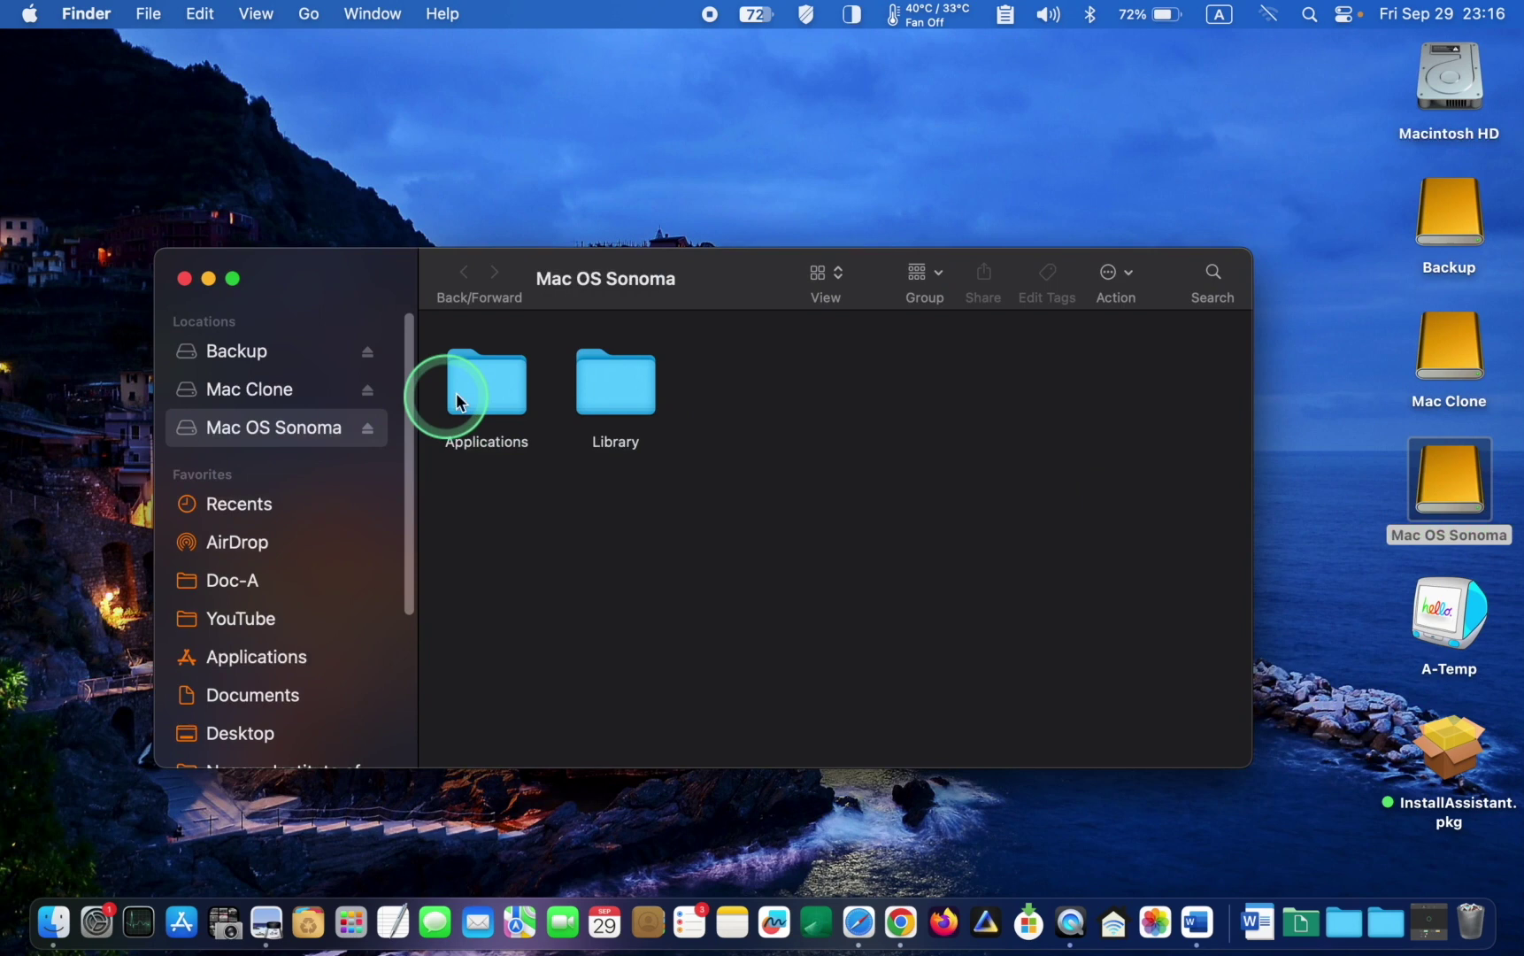
double_click(503, 390)
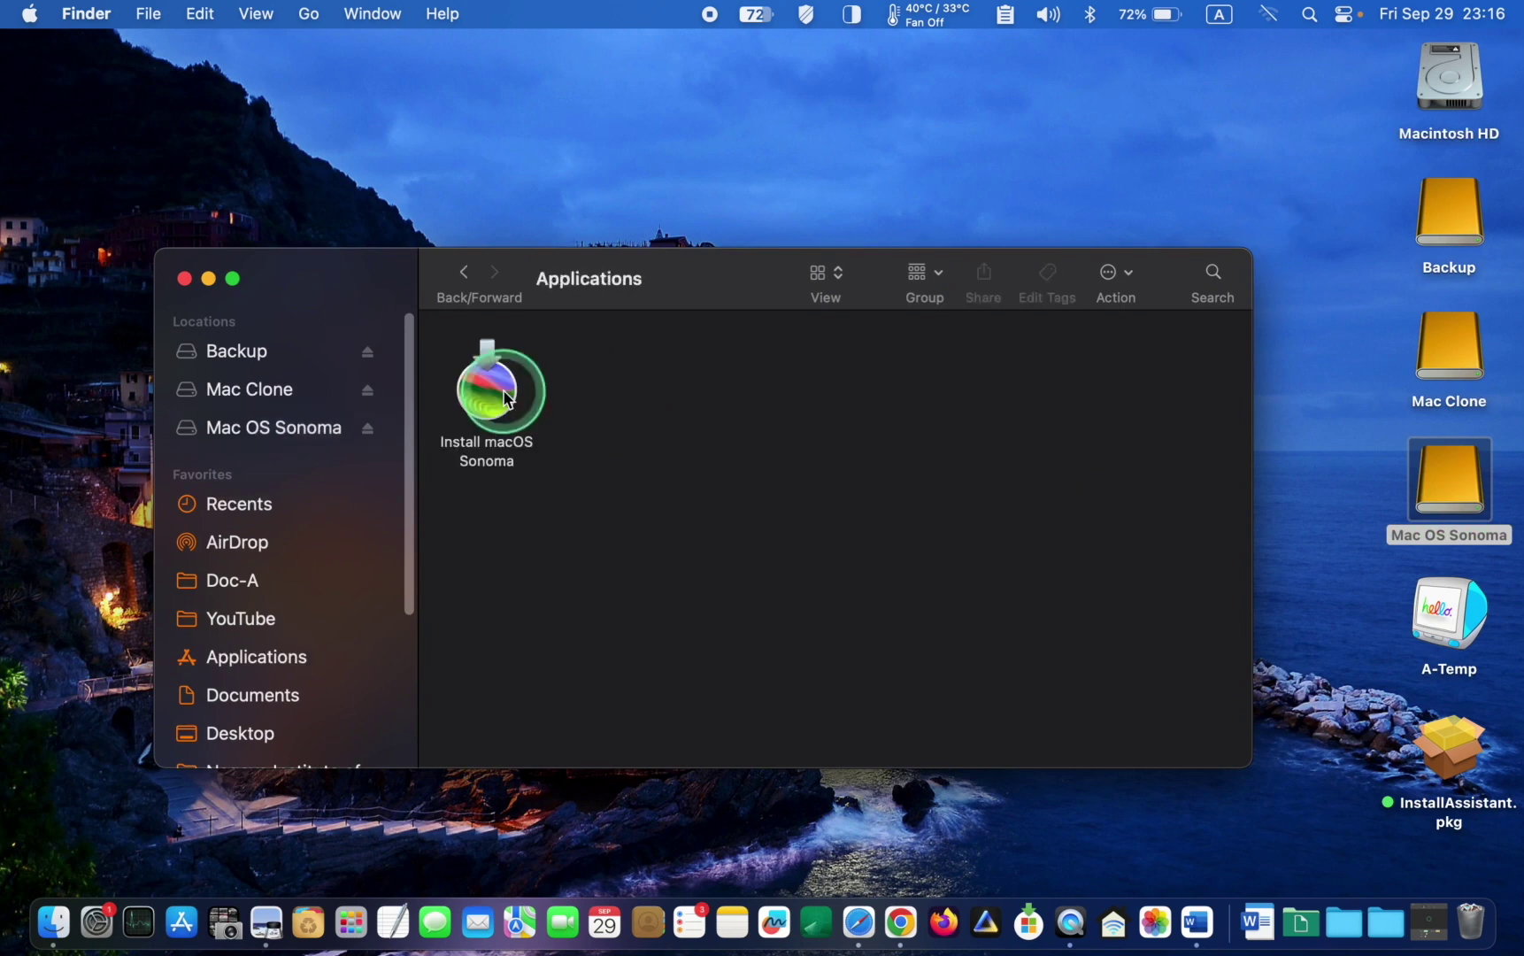
Launch Install macOS Sonoma, turn Wi-Fi on, and dismiss the internet-required alert
double_click(500, 393)
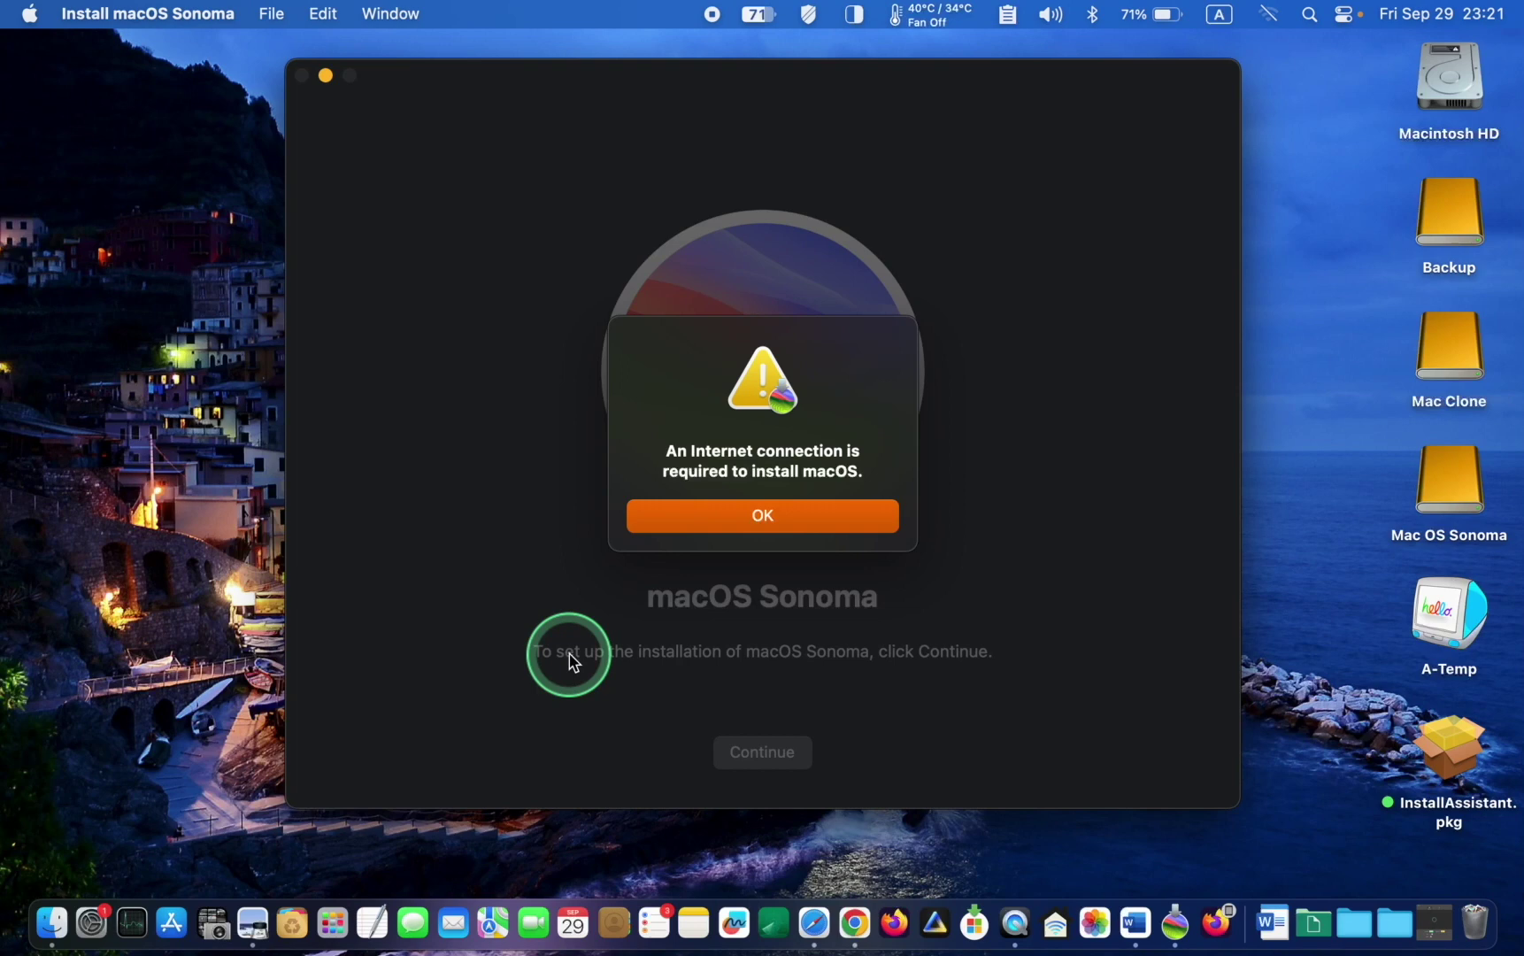
left_click(1270, 15)
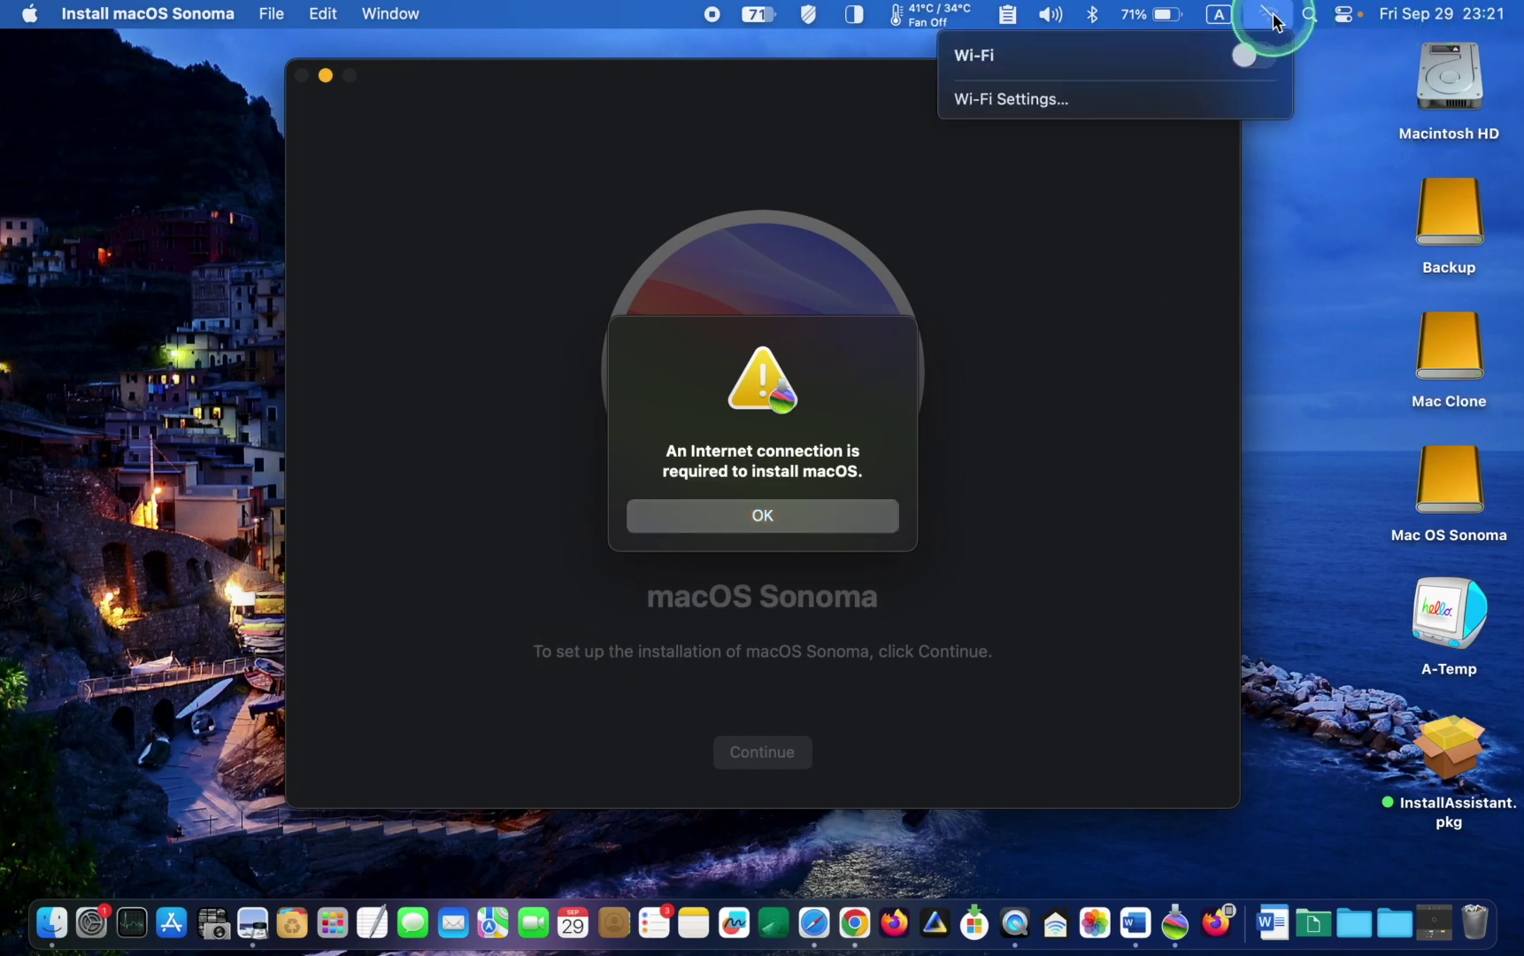
left_click(1246, 55)
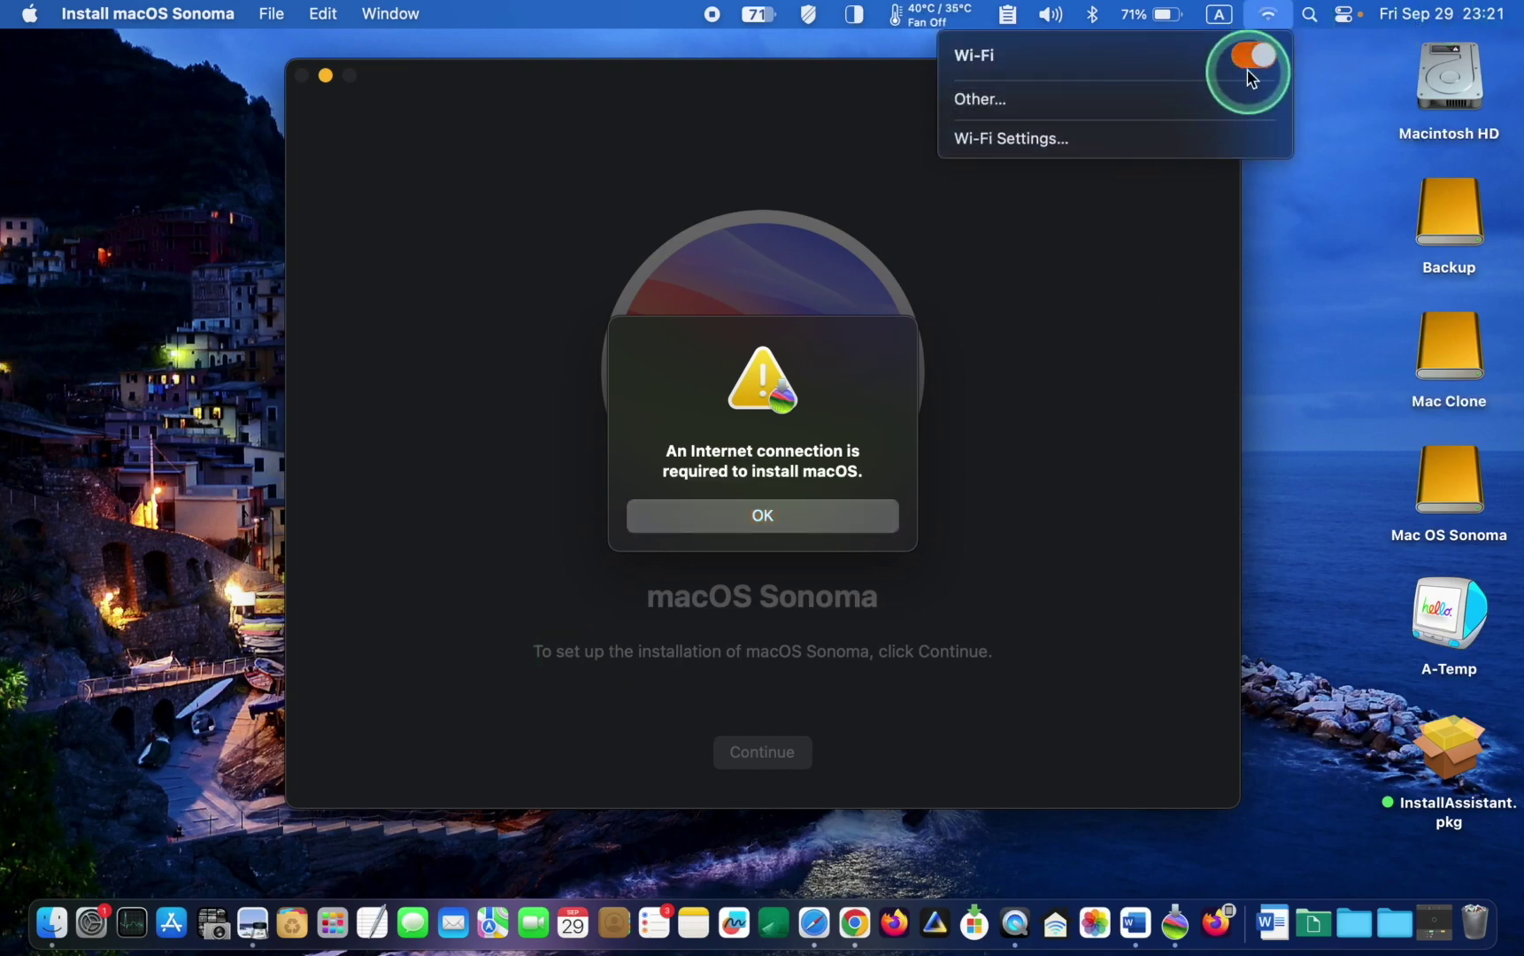
left_click(1311, 143)
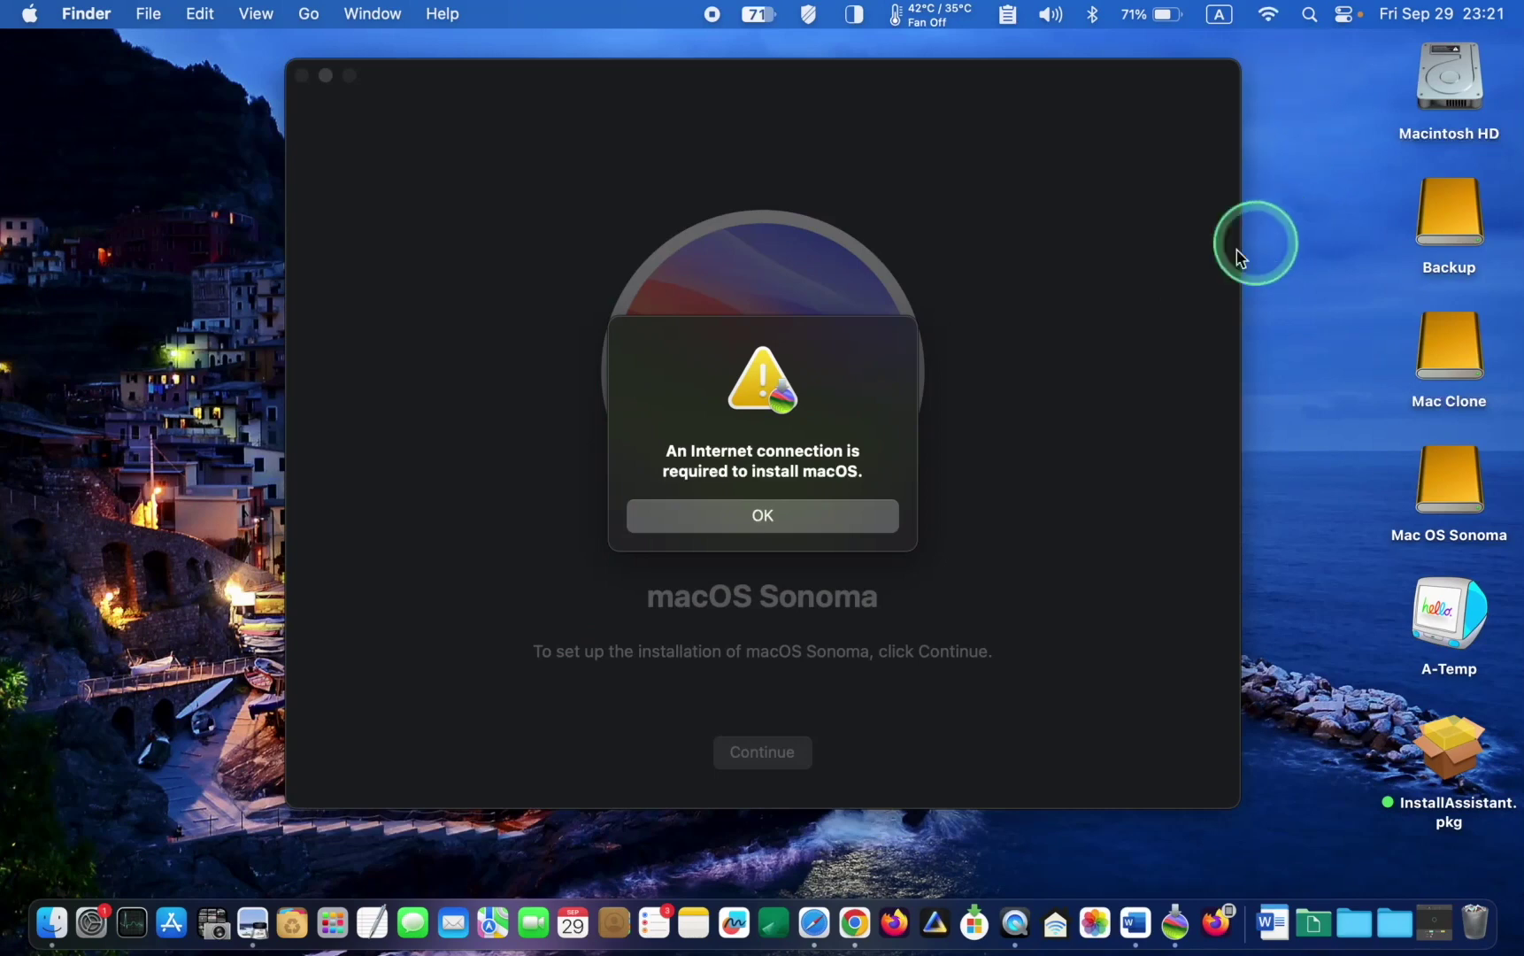
left_click(777, 522)
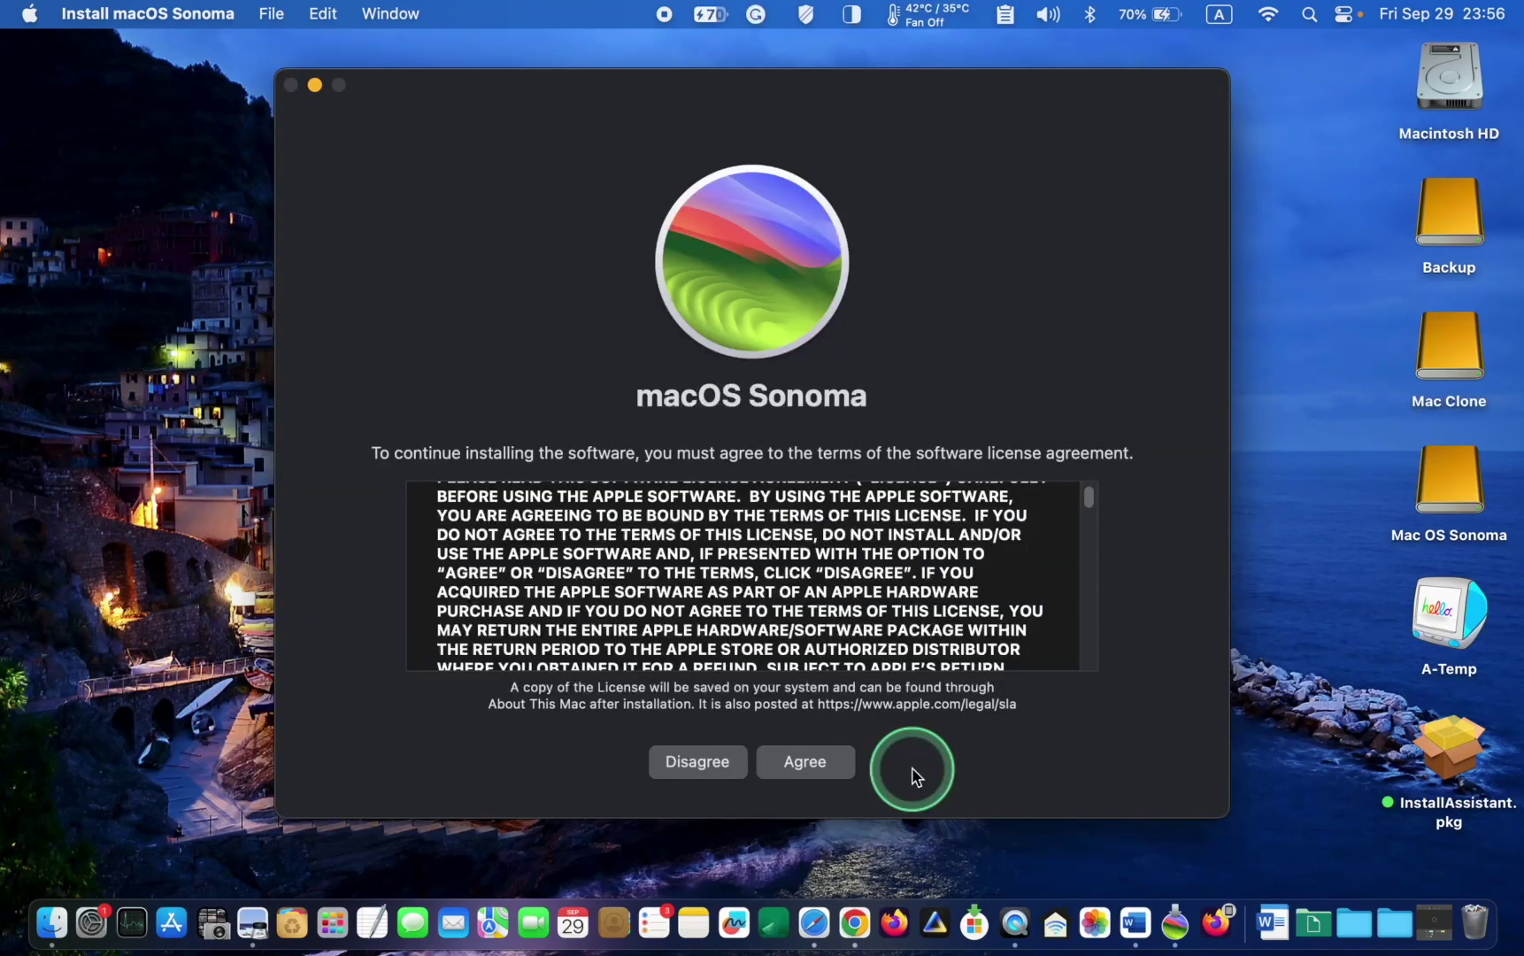
Agree to the license, show all disks, and pick Mac OS Sonoma as the destination
left_click(804, 761)
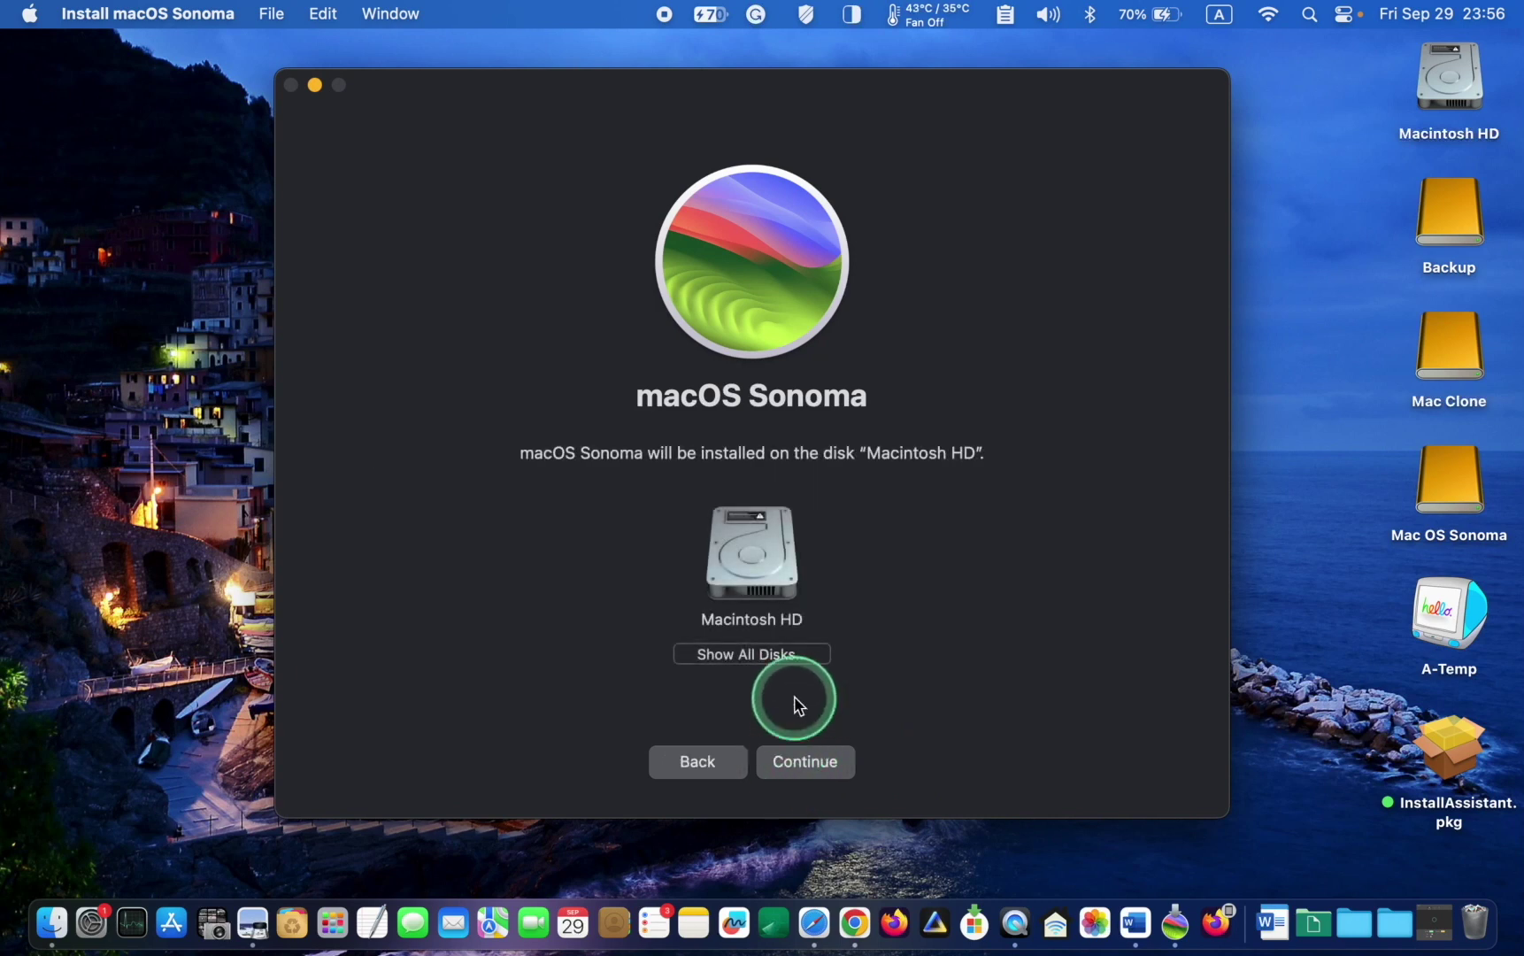
left_click(774, 654)
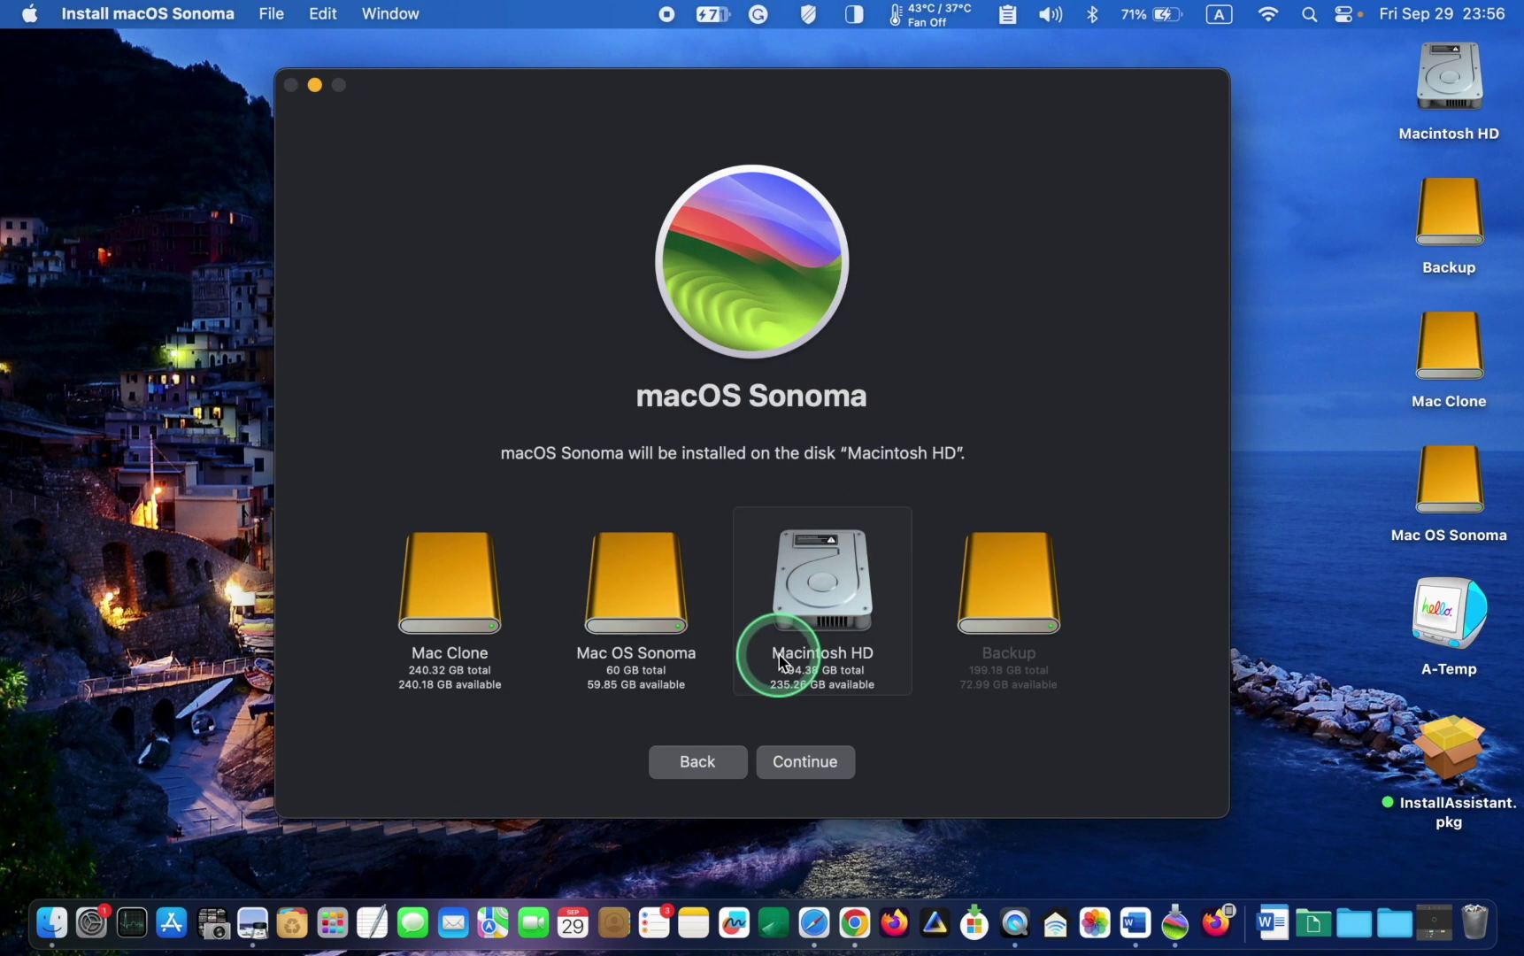
left_click(645, 619)
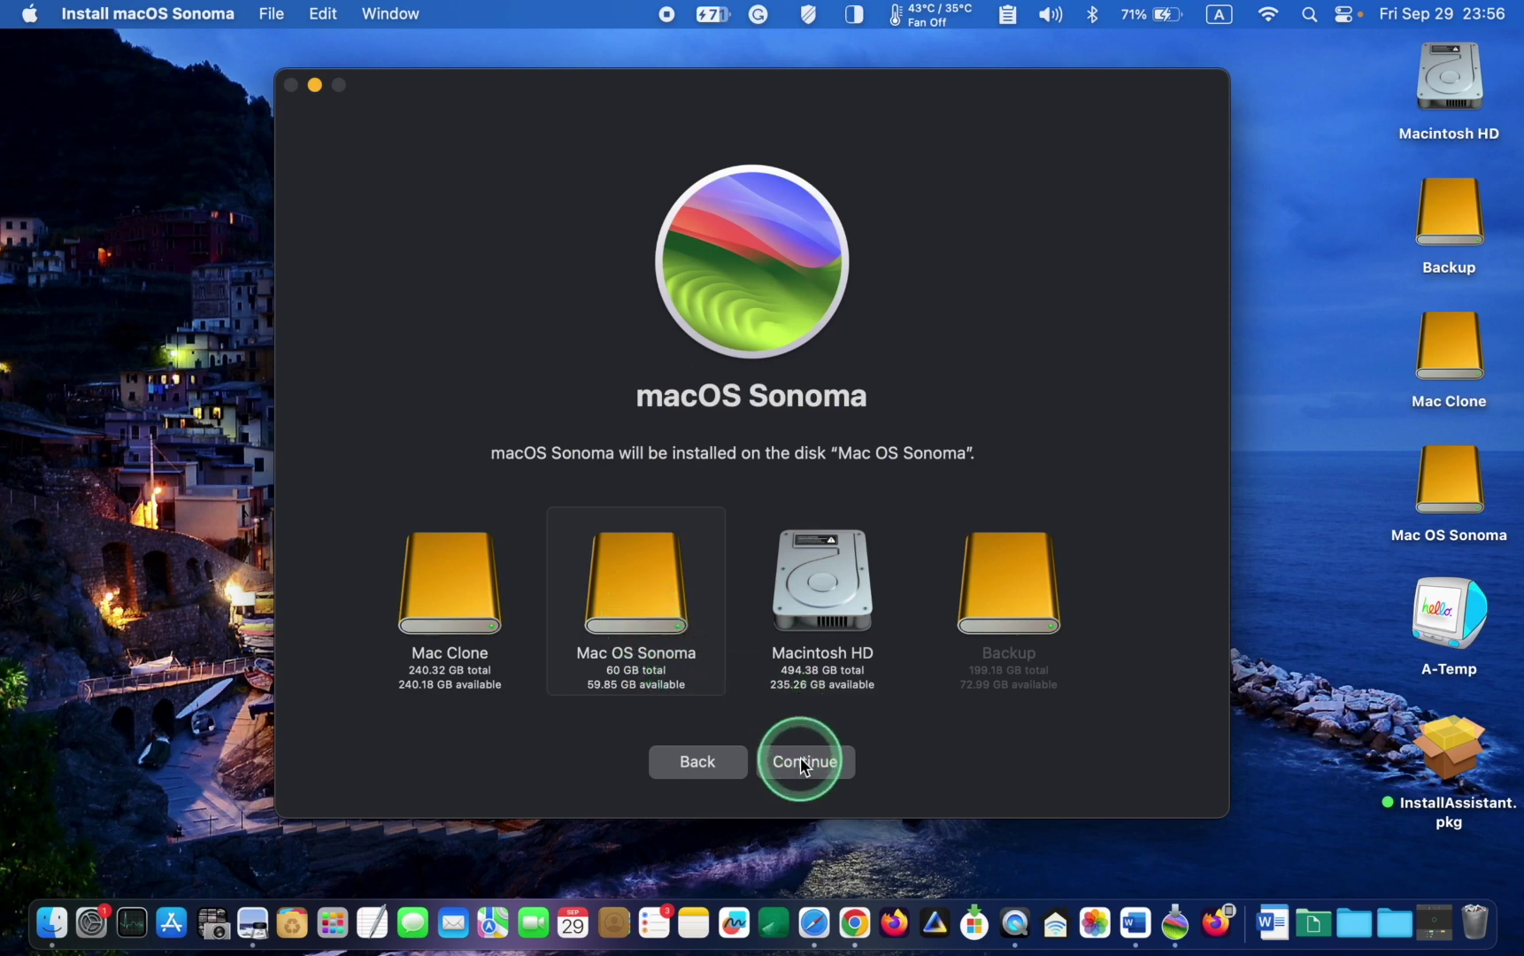
Begin installing macOS Sonoma onto the Mac OS Sonoma disk and wait through the restart
left_click(805, 760)
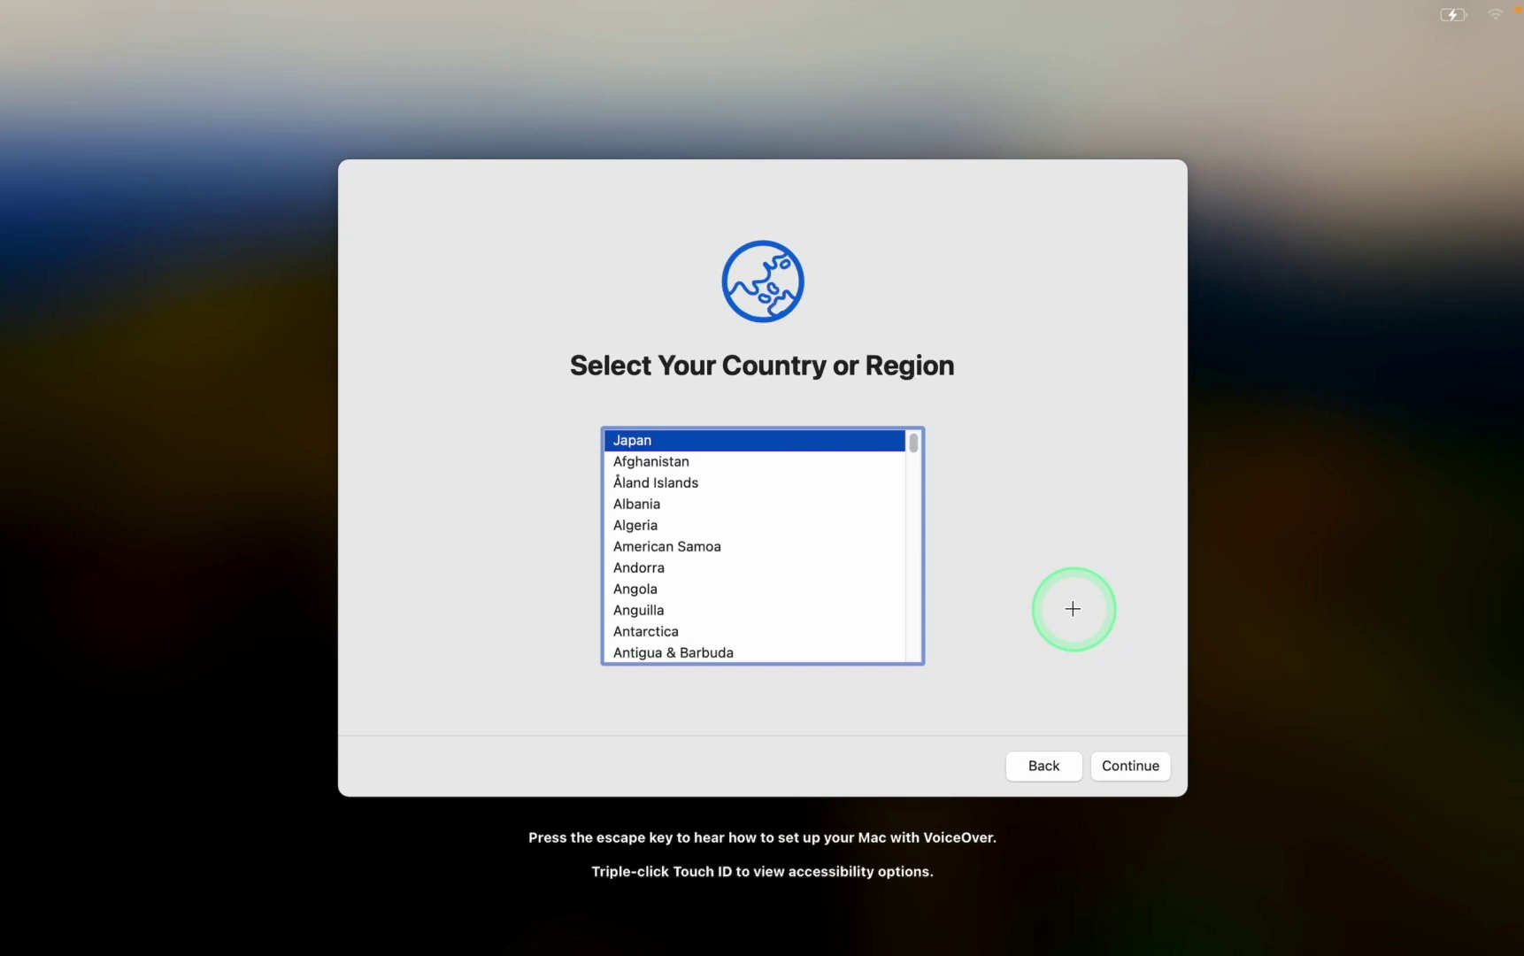
Cancel the accidental shut-down prompt and continue with Japan as the region
key("super+q")
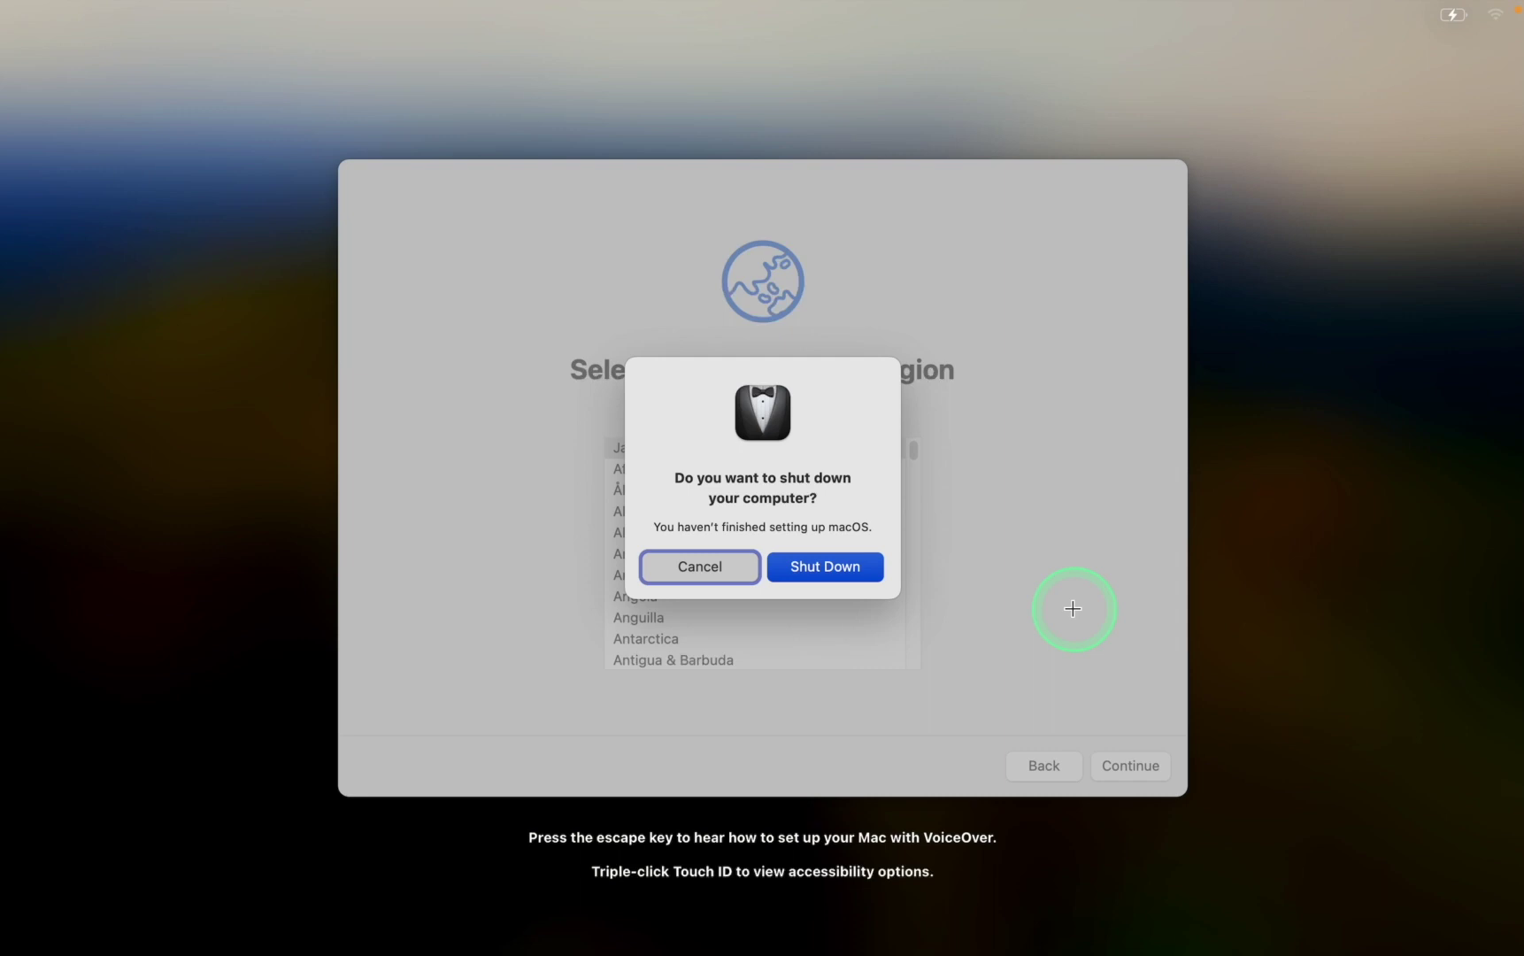
key("Escape")
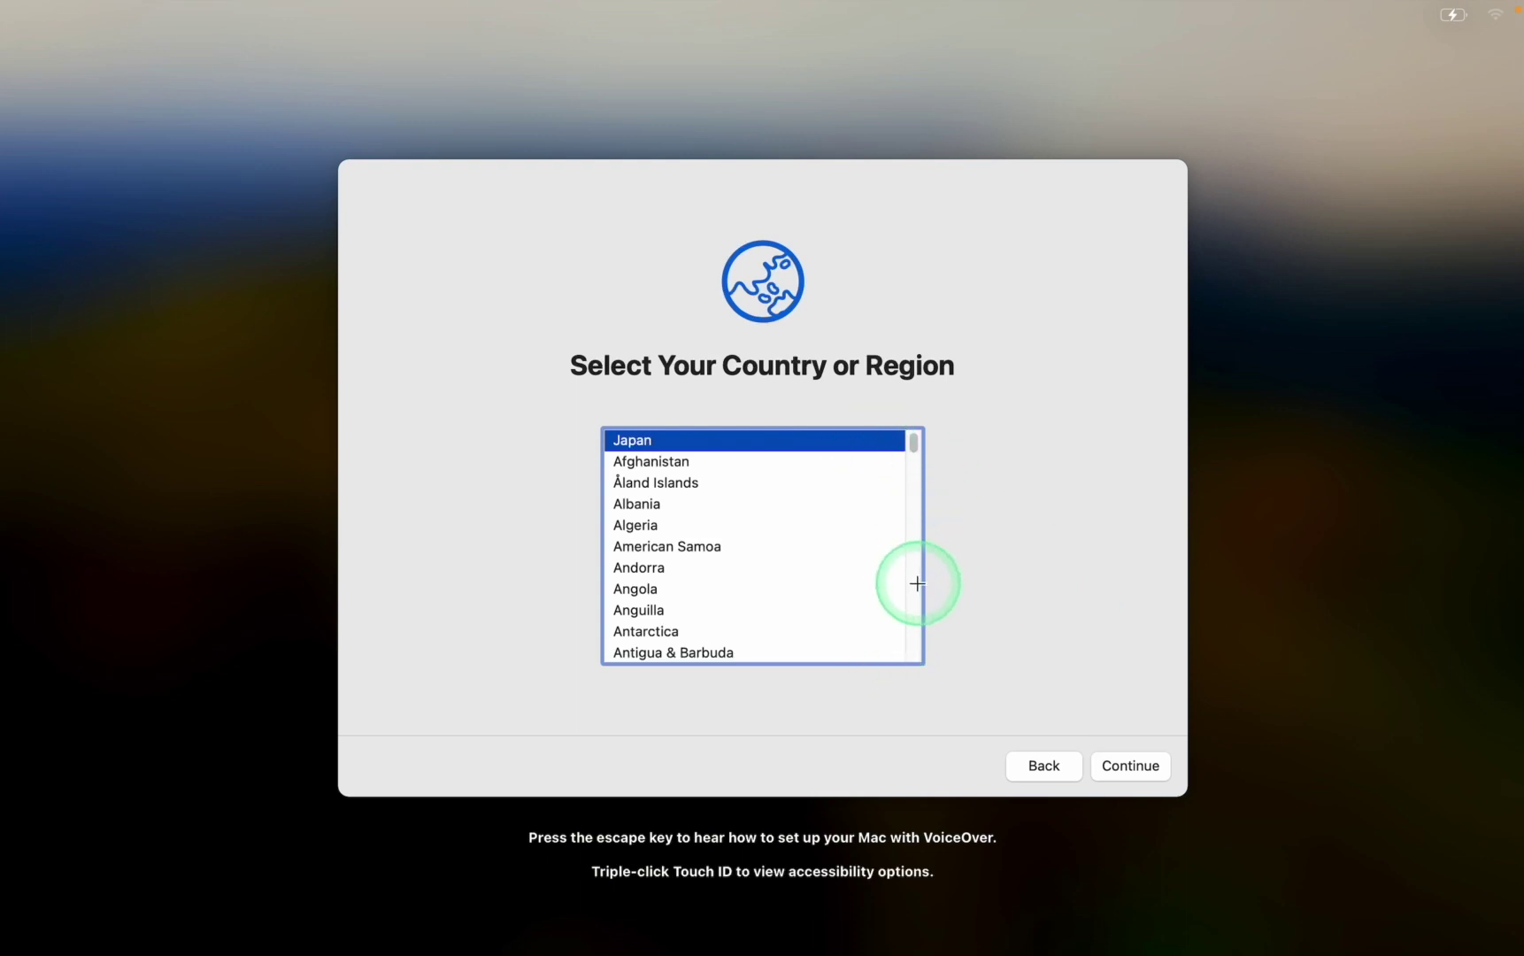
left_click(1098, 733)
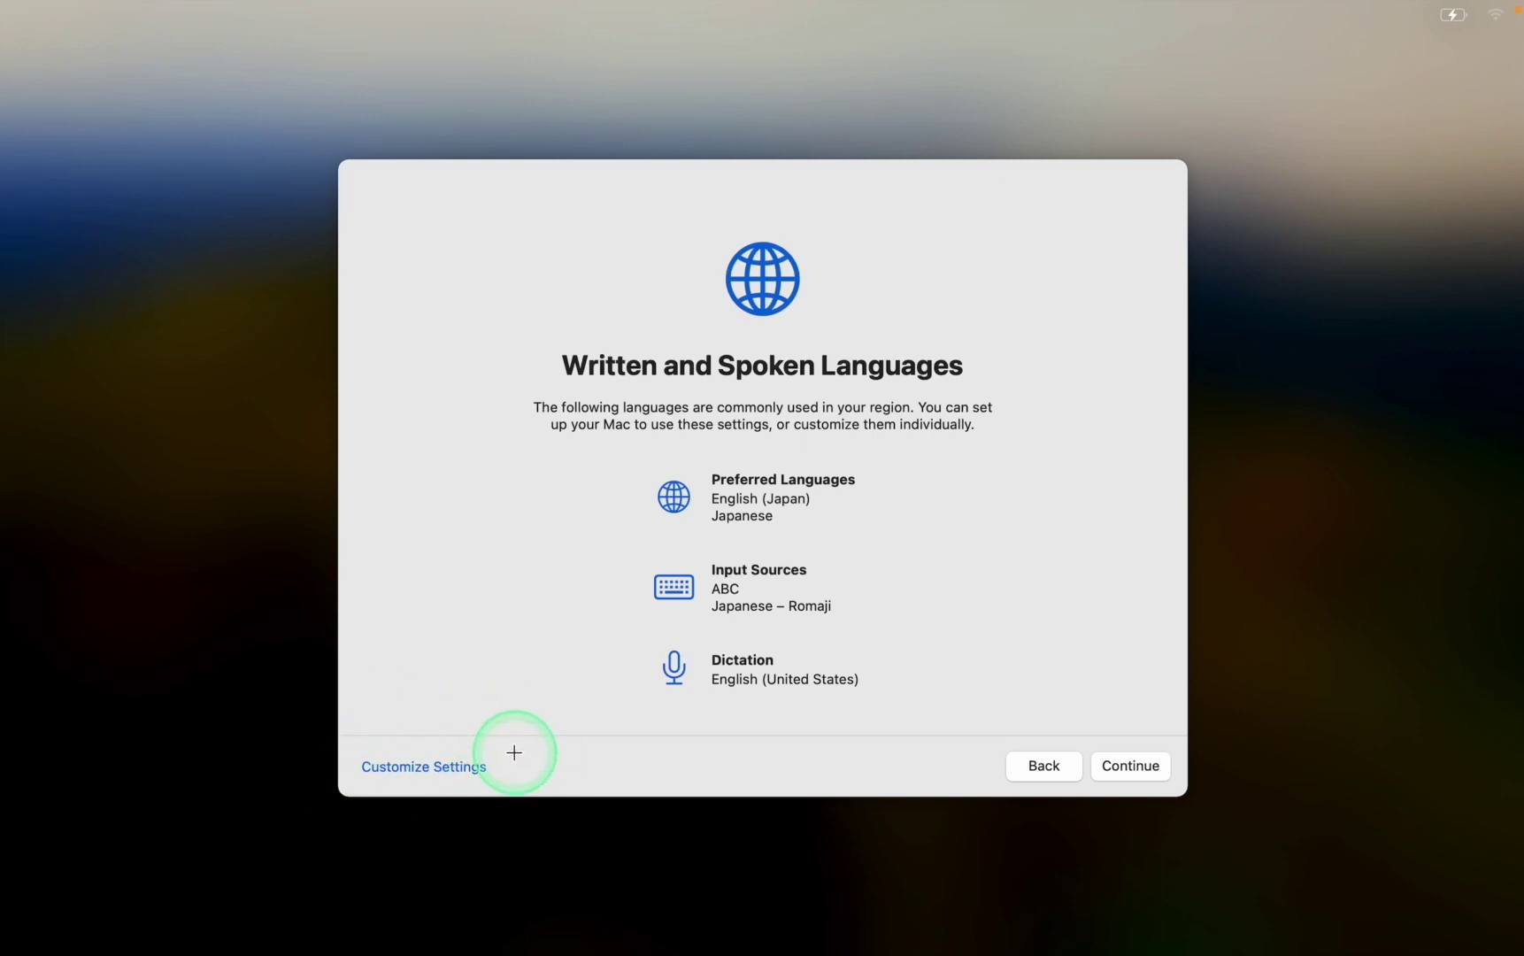
Review the preferred languages list, then skip Accessibility setup with Not Now
left_click(514, 752)
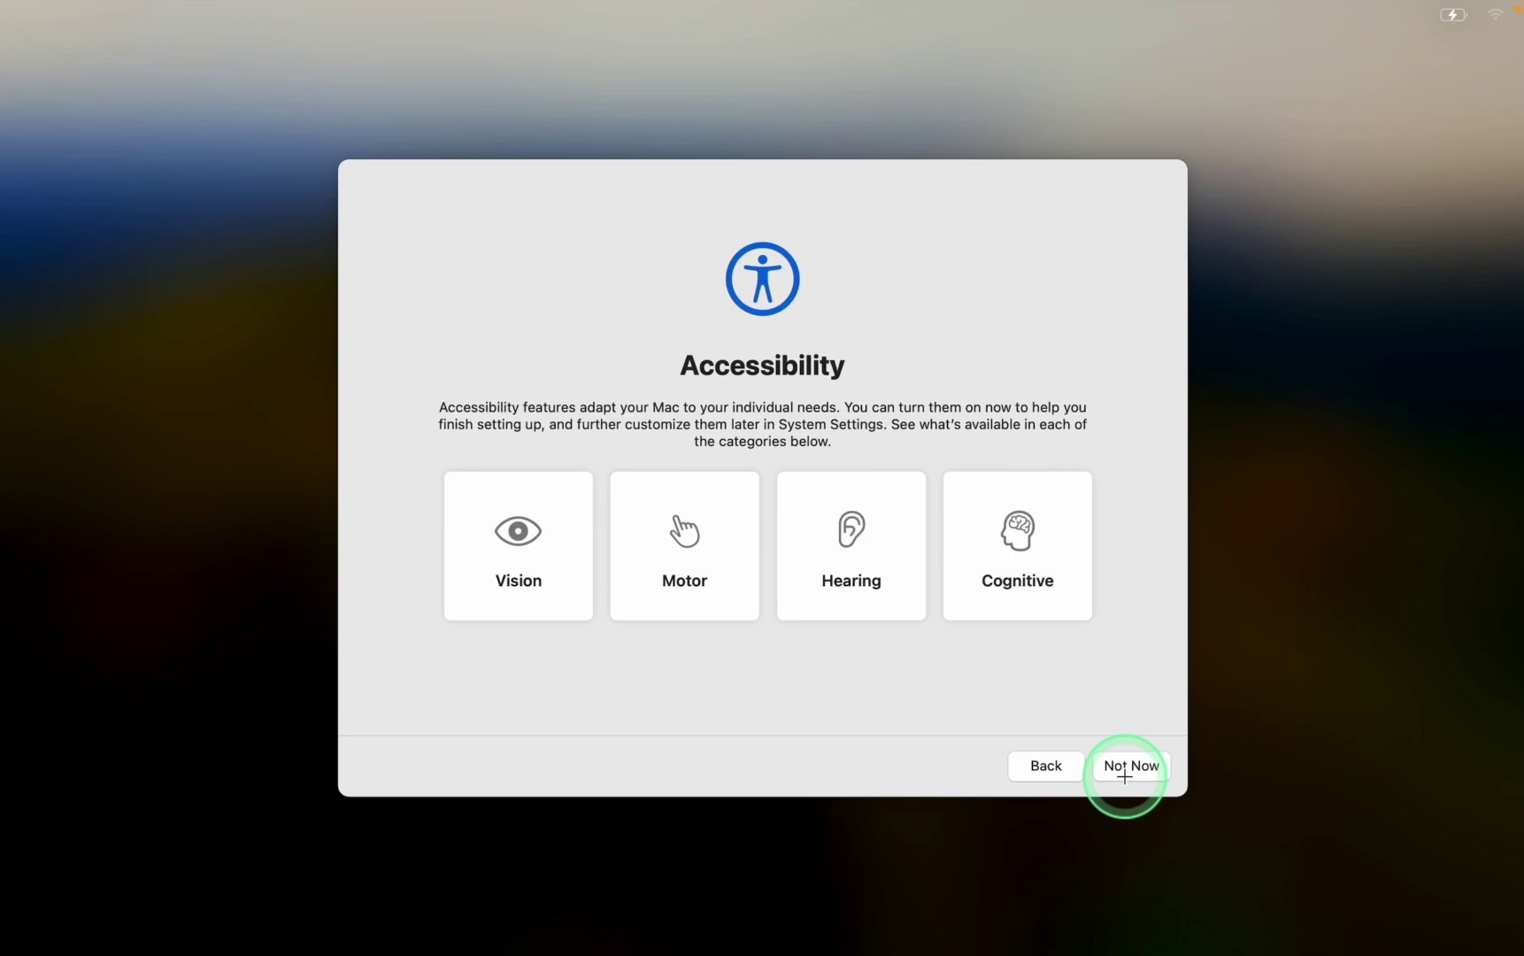
left_click(1128, 765)
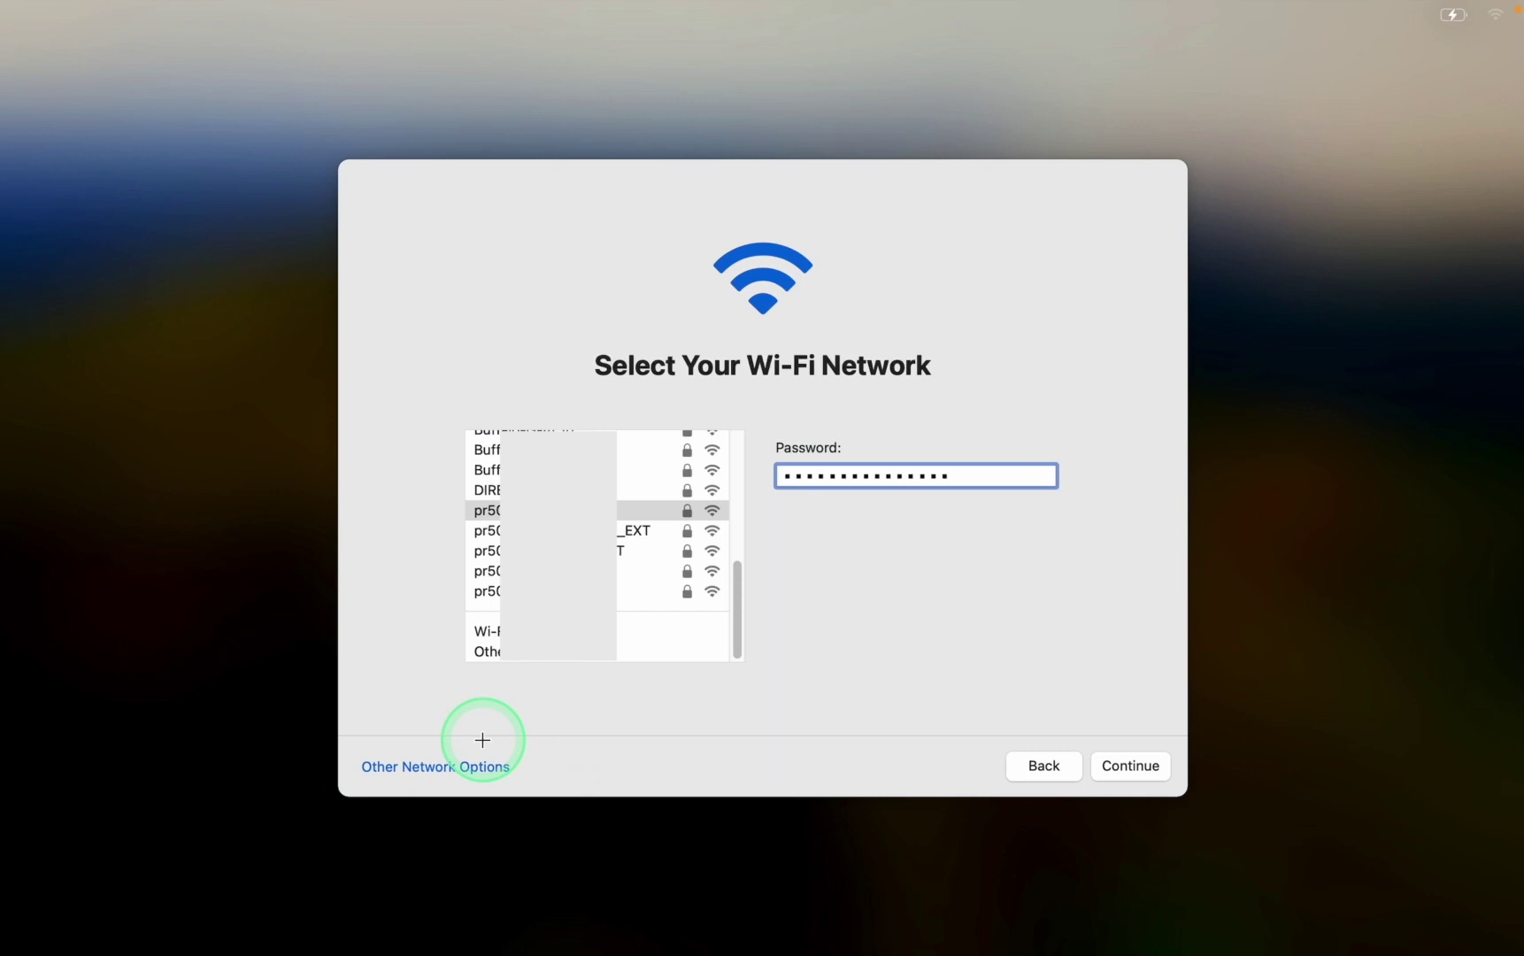
Join the selected password-protected Wi-Fi network and continue
left_click(483, 740)
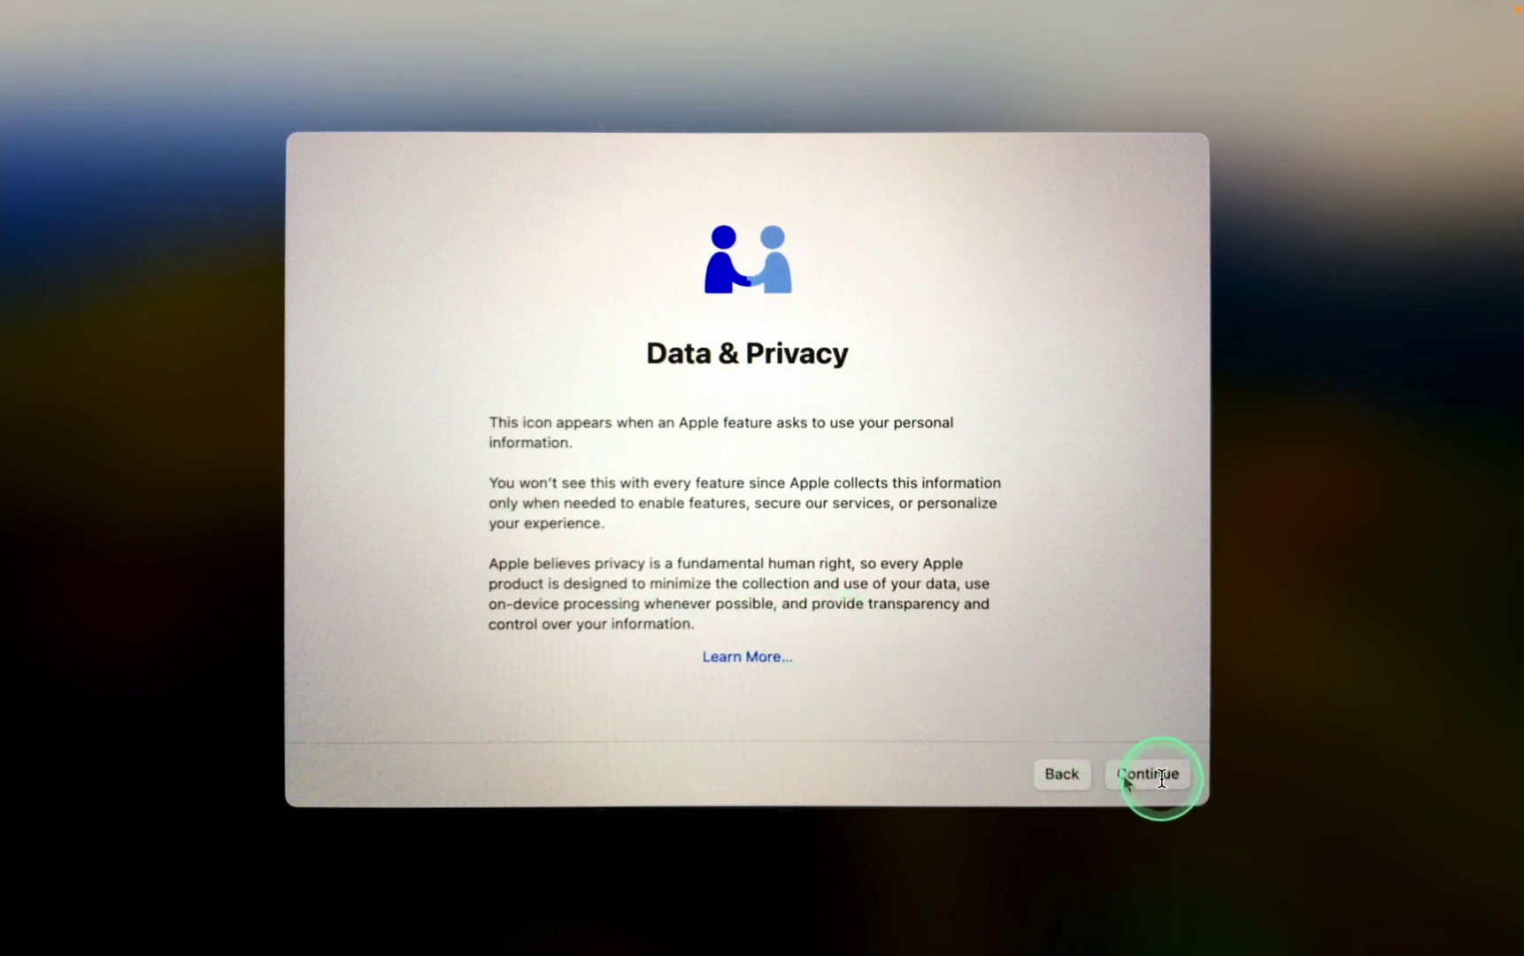
Continue past the Data & Privacy notice
left_click(1155, 774)
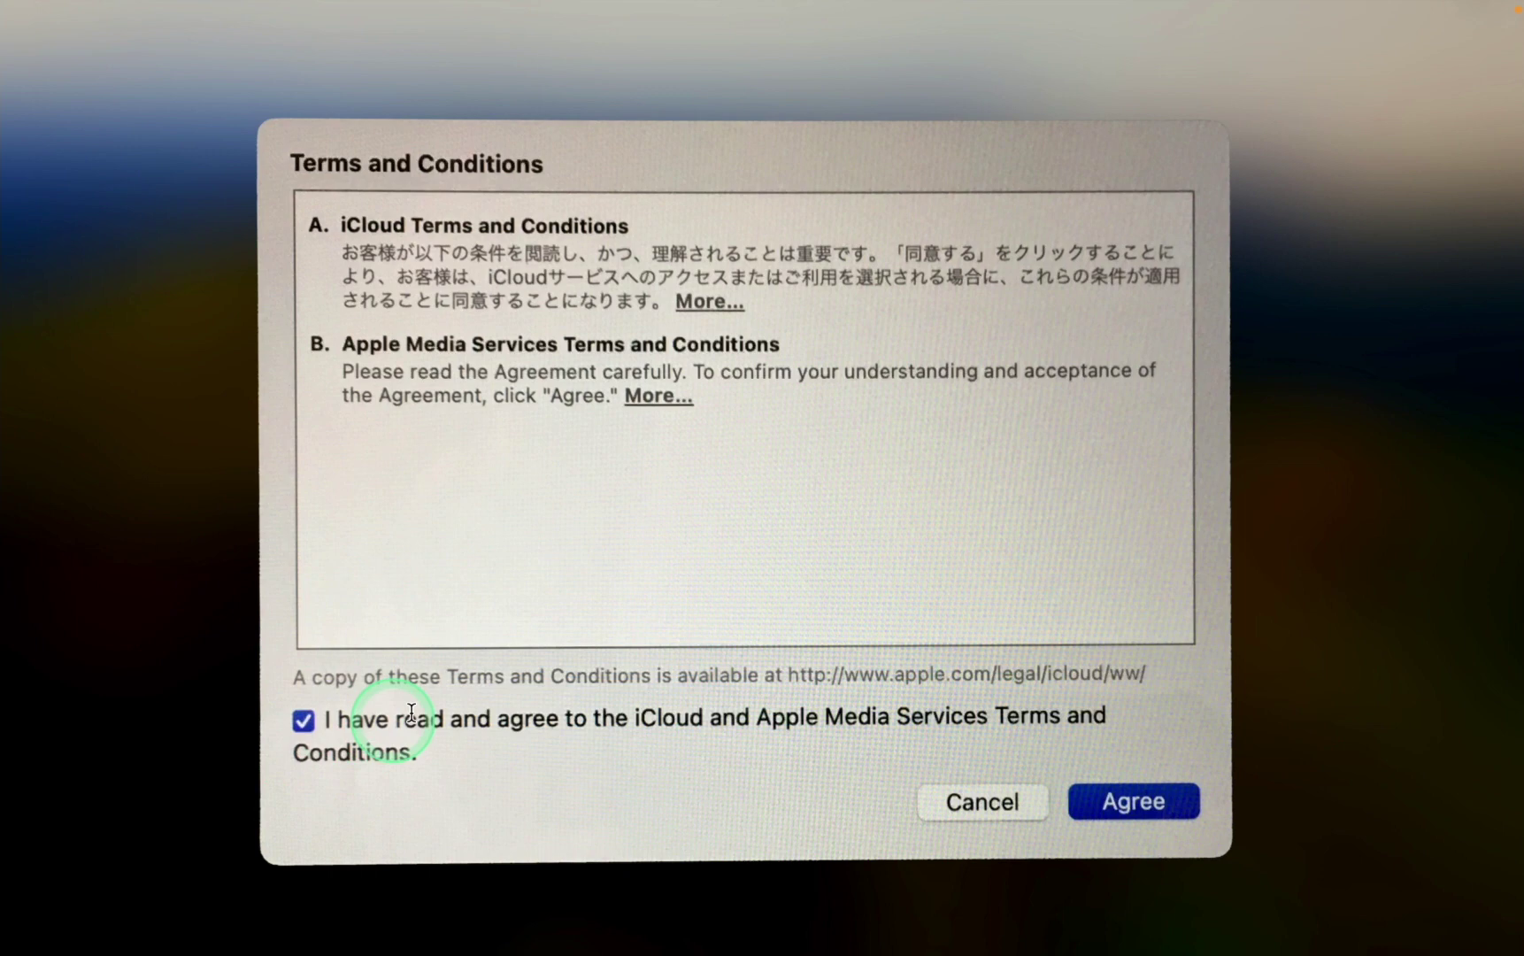
Agree to the iCloud and Apple Media Services terms and conditions
left_click(1134, 804)
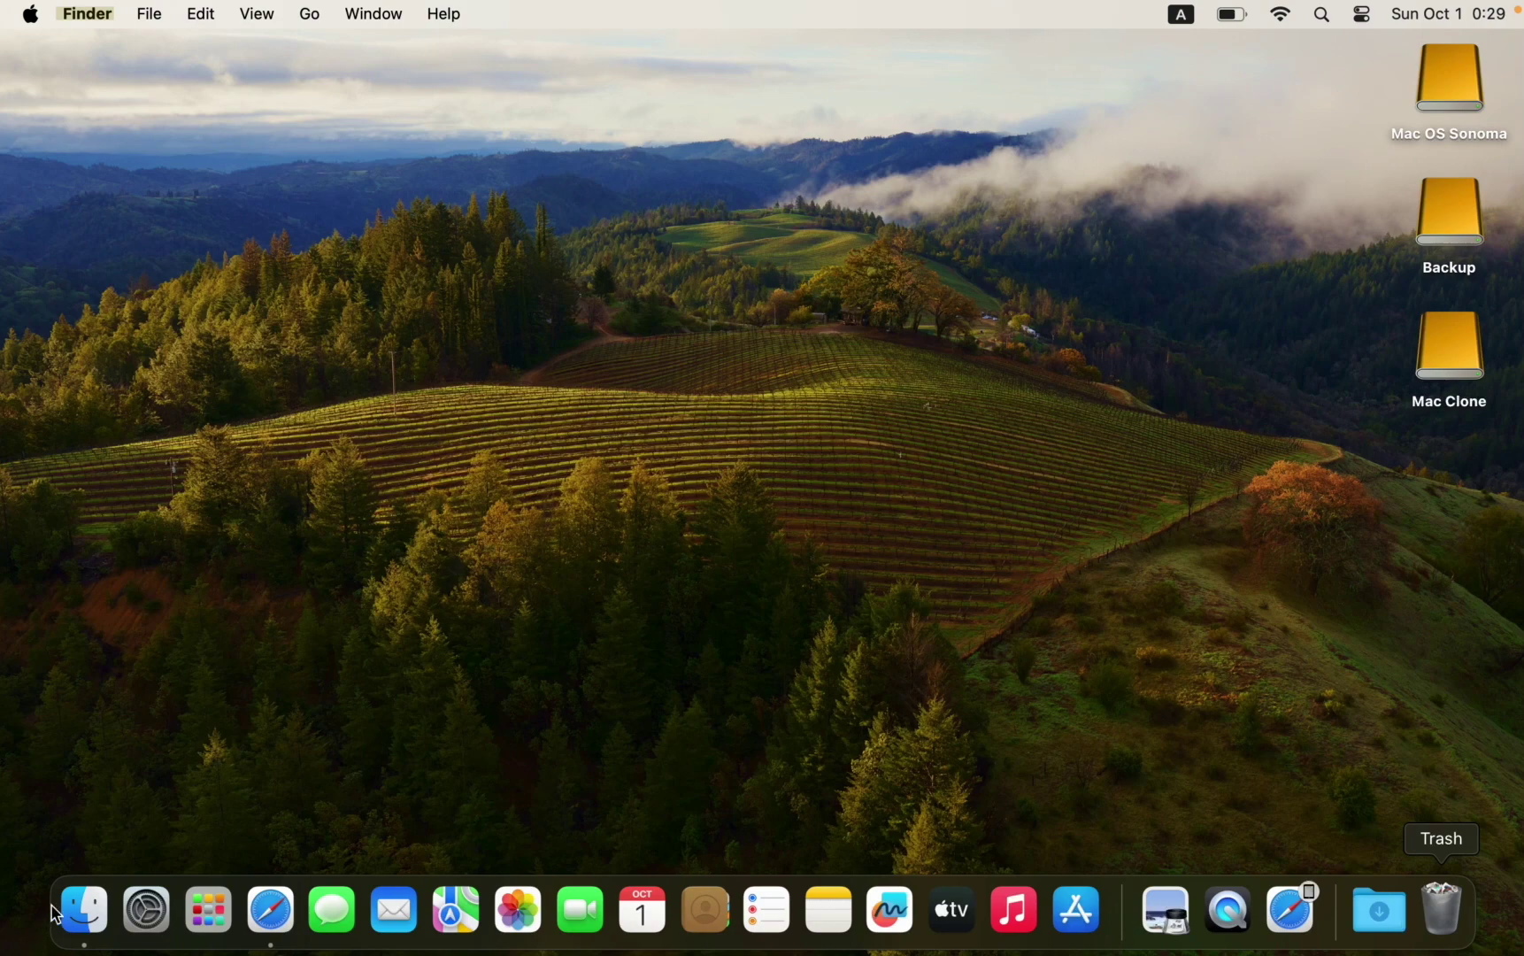
Launch System Settings from the Dock on the new Sonoma desktop
left_click(148, 911)
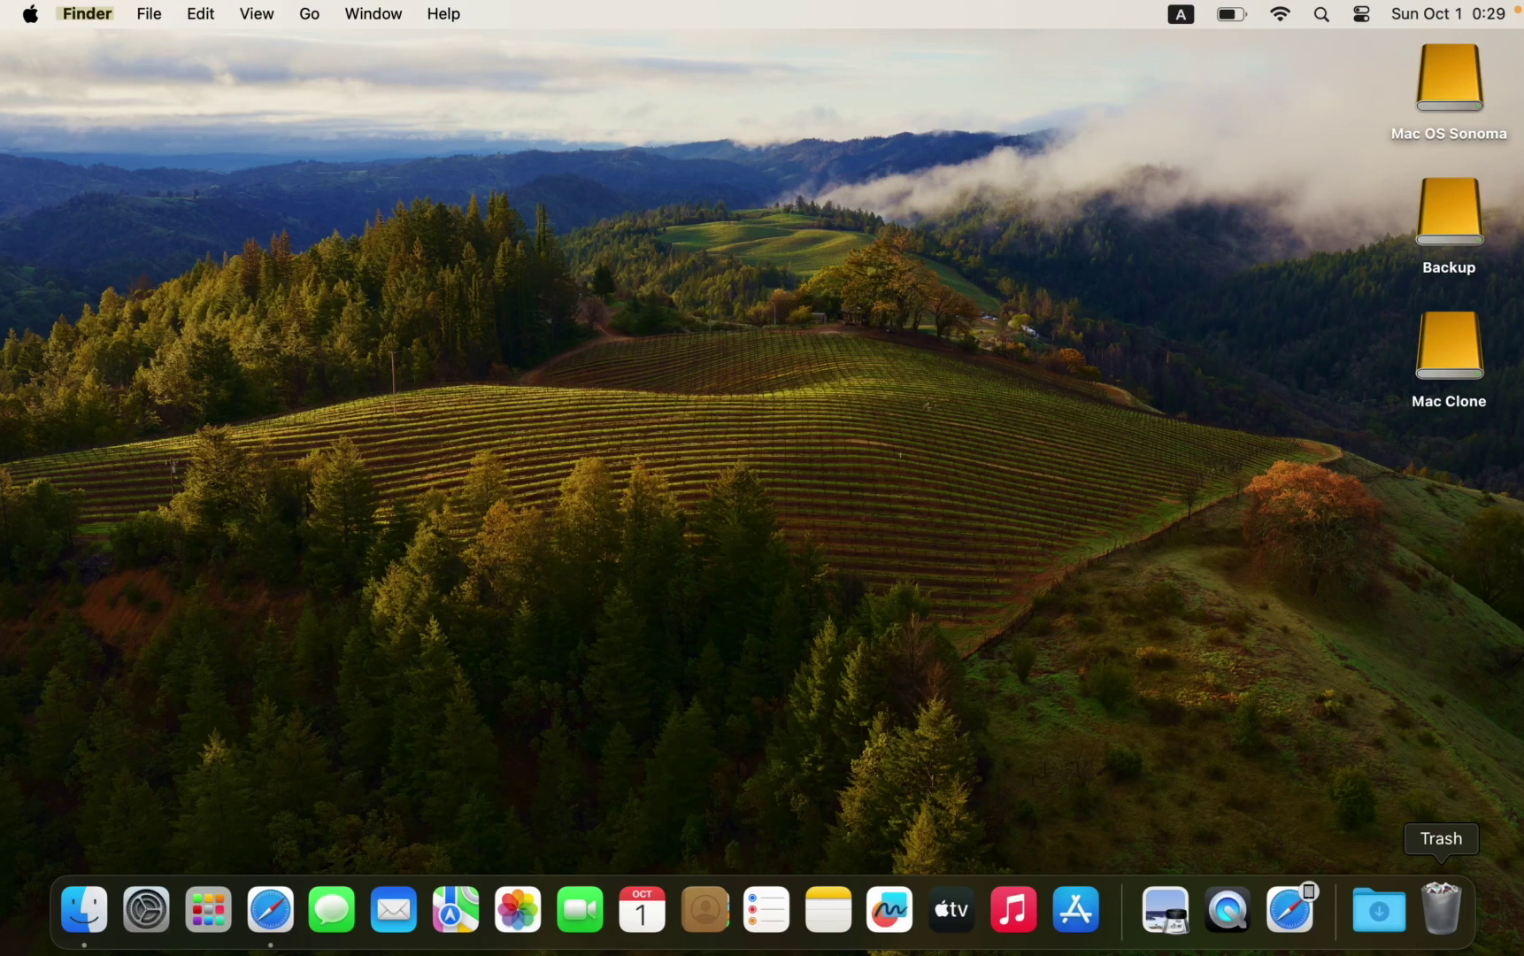